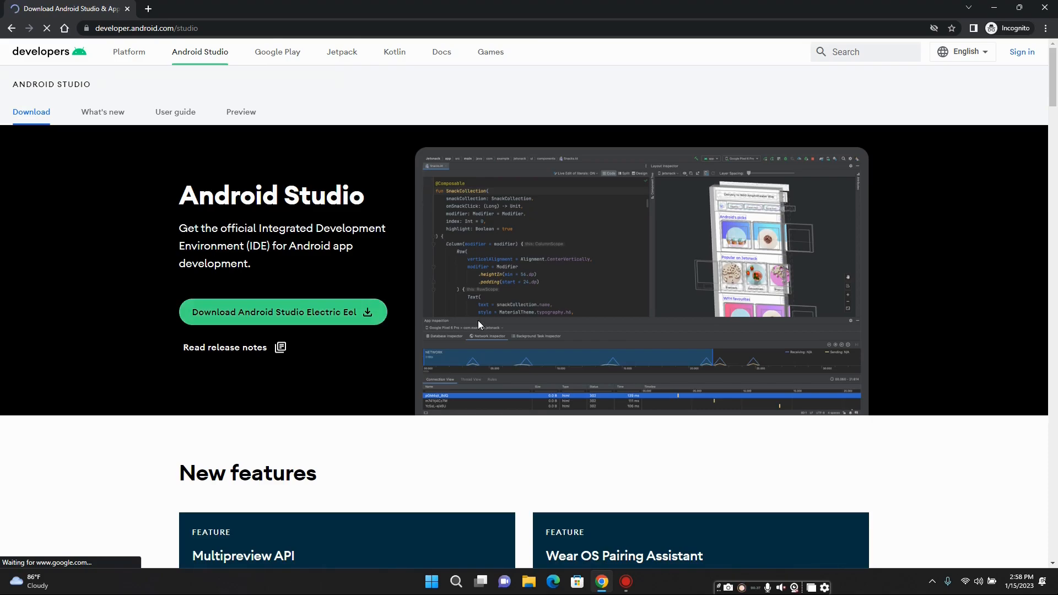
- Find the Microsoft Windows system requirements on the Android Studio download page and highlight the supported operating system entry
scroll(505, 251, down, 12)
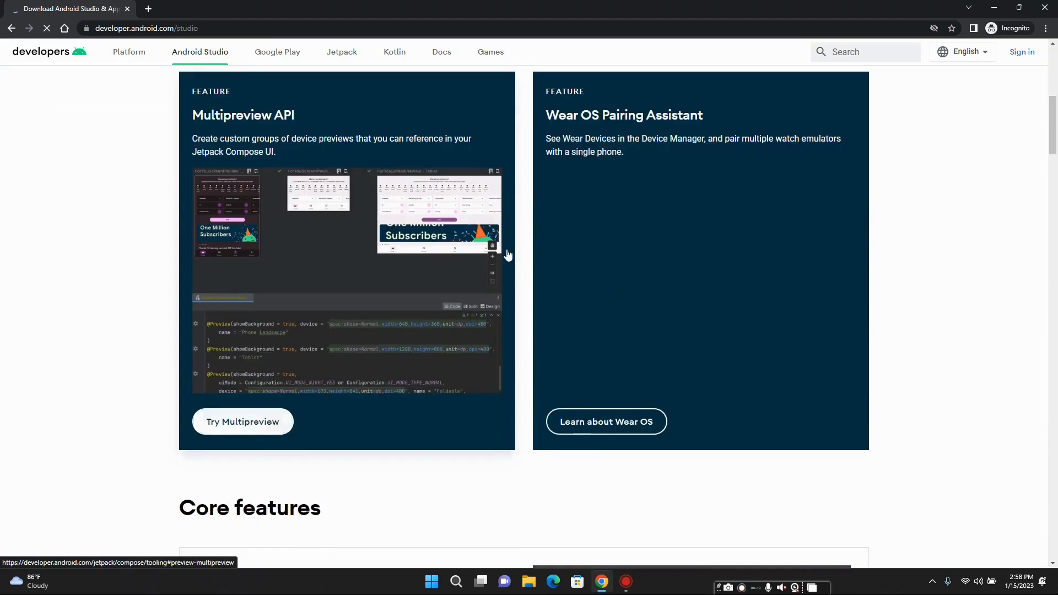
scroll(508, 254, down, 20)
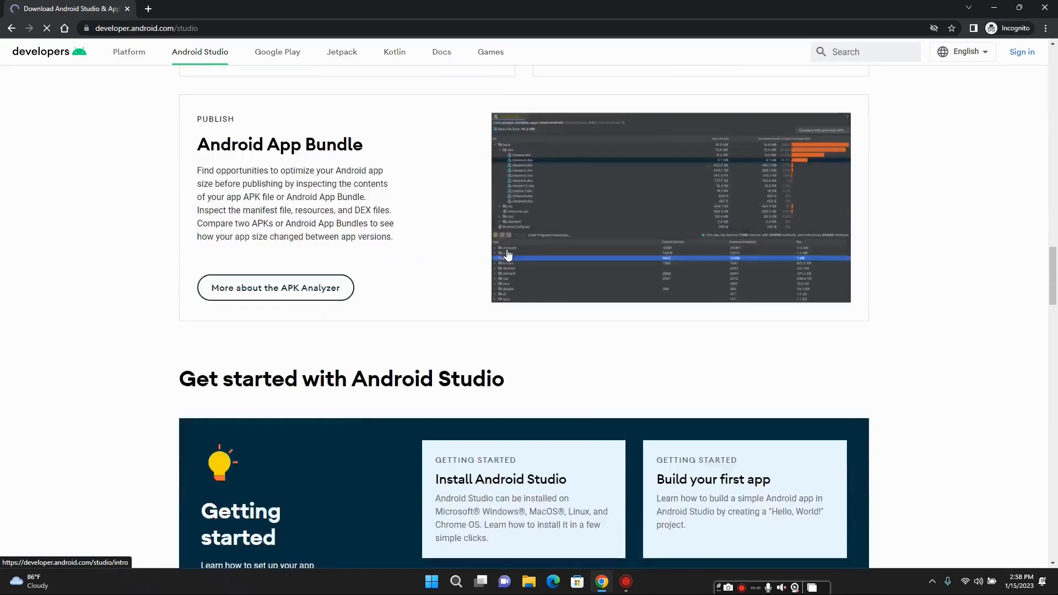
scroll(509, 254, down, 20)
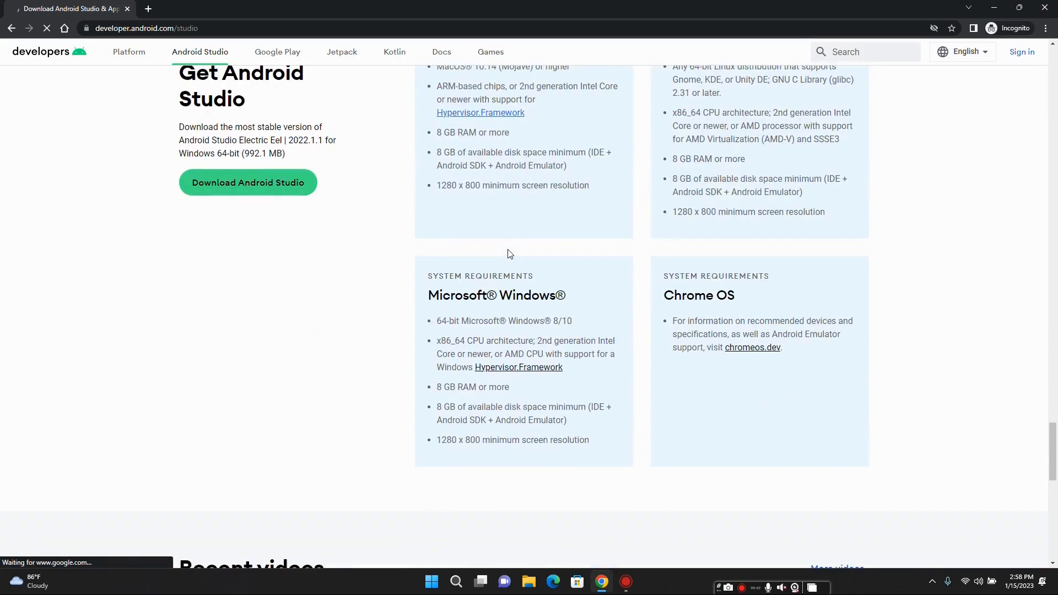
scroll(508, 250, up, 1)
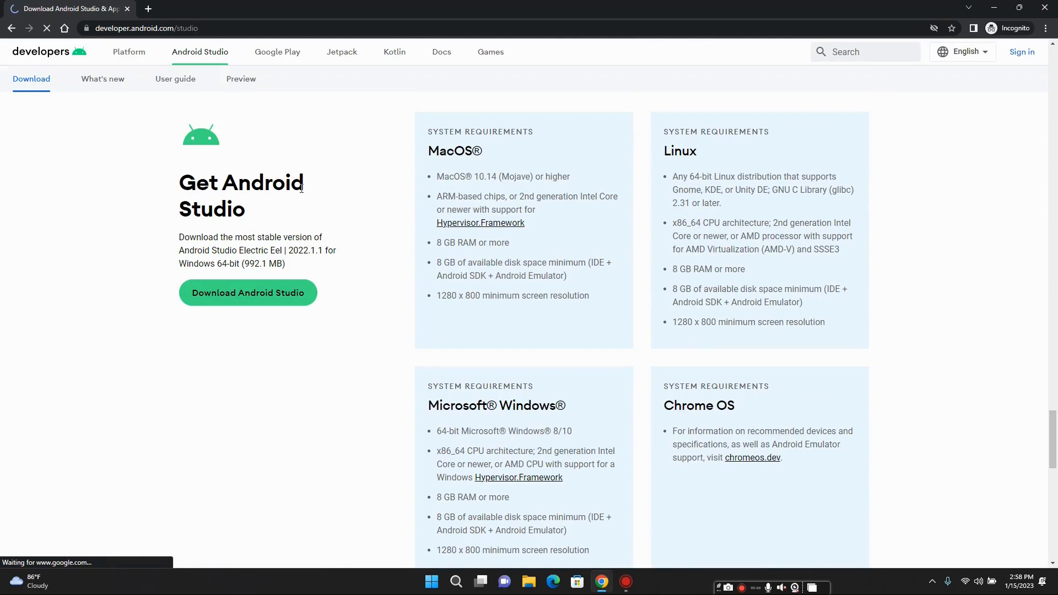
scroll(363, 339, down, 2)
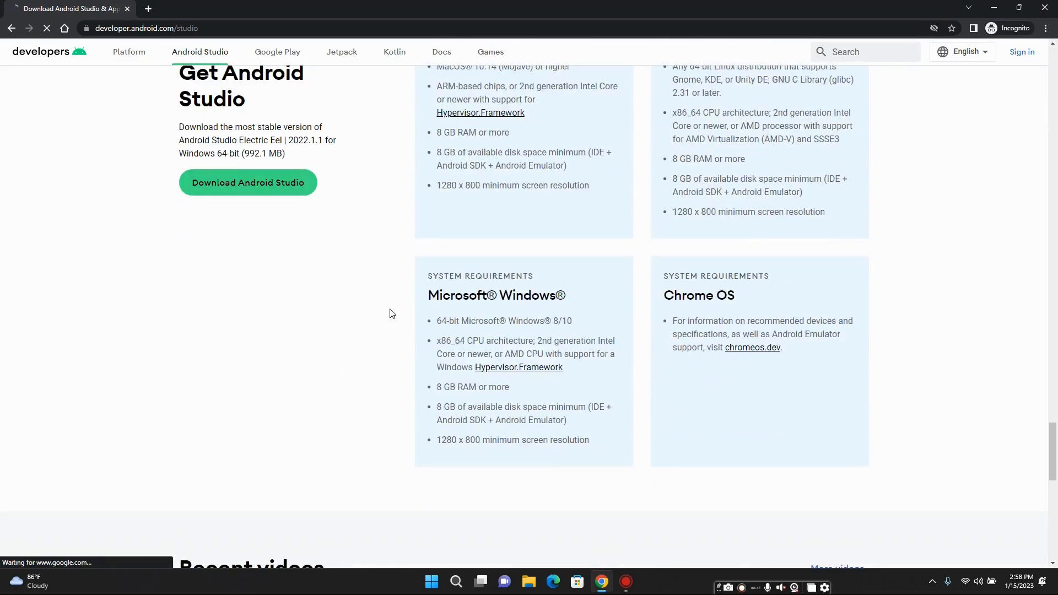
drag(429, 302, 579, 306)
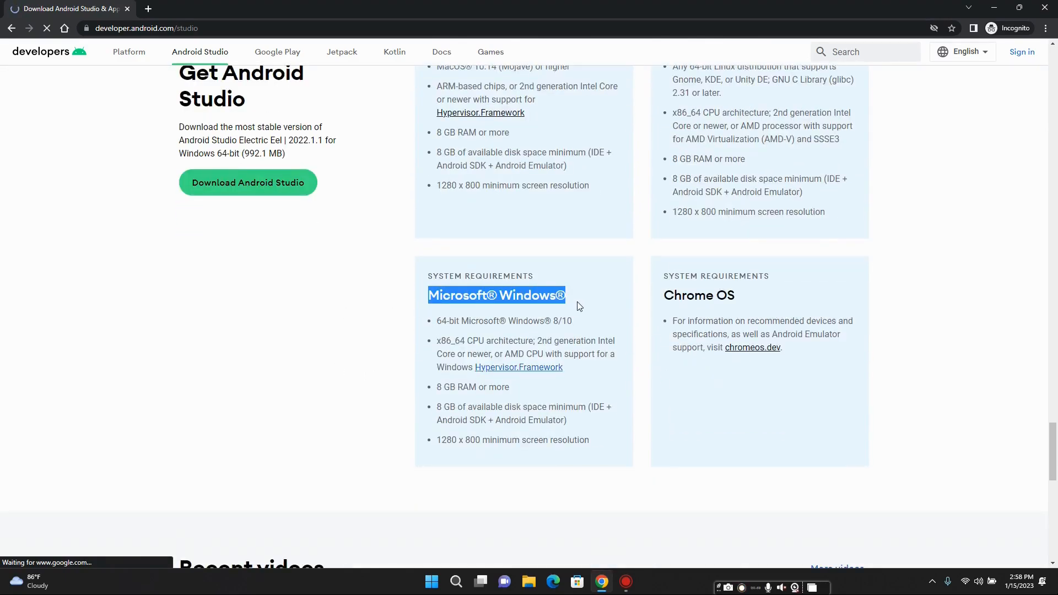
click(579, 302)
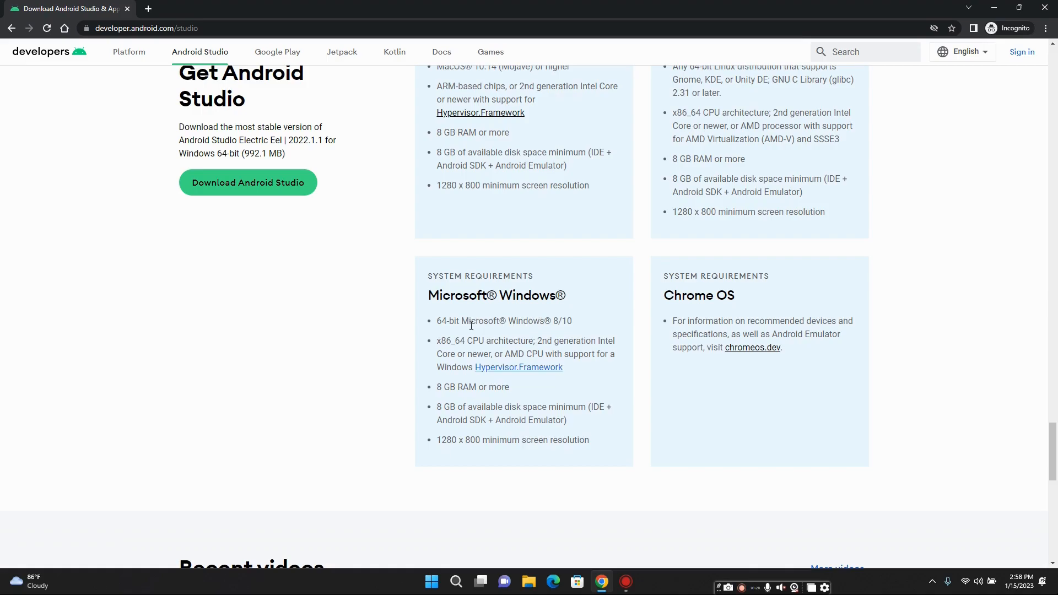
drag(438, 324, 599, 329)
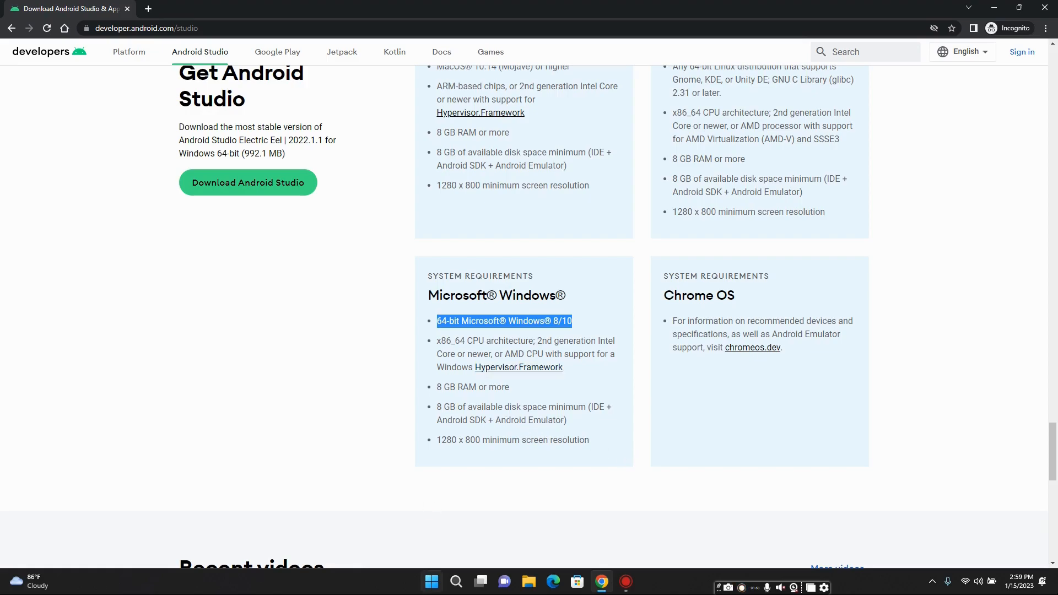
- Check this PC's system type in the Windows device specifications, highlight it, and close Settings
right_click(431, 584)
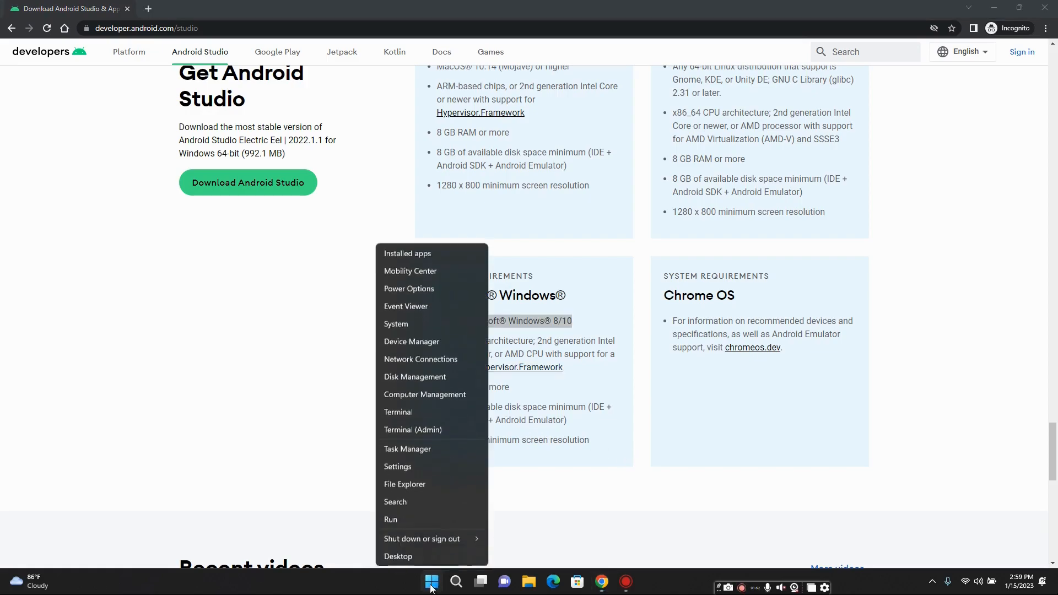
click(405, 325)
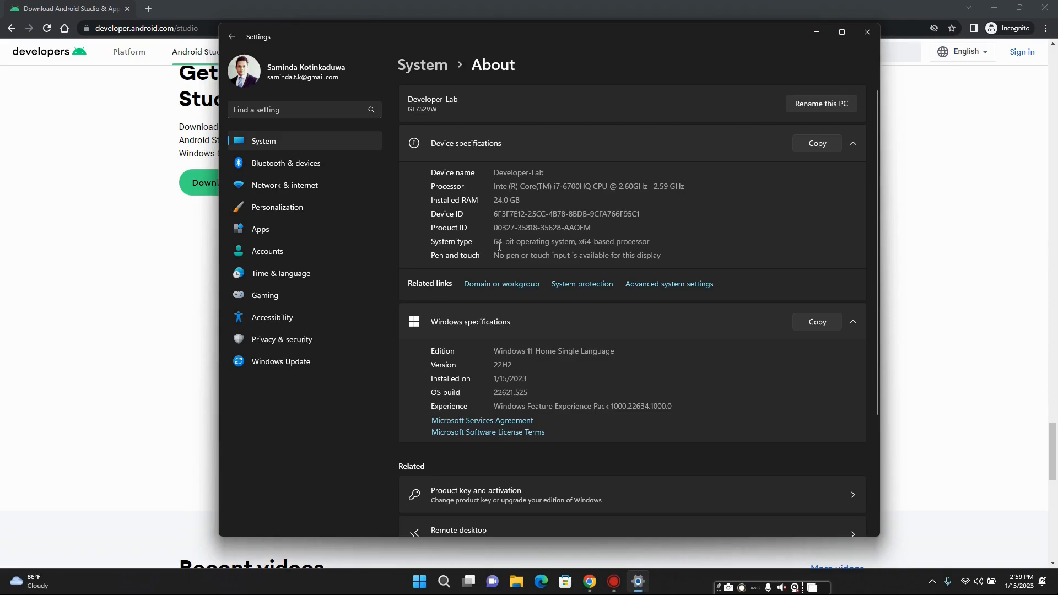
drag(492, 243, 676, 242)
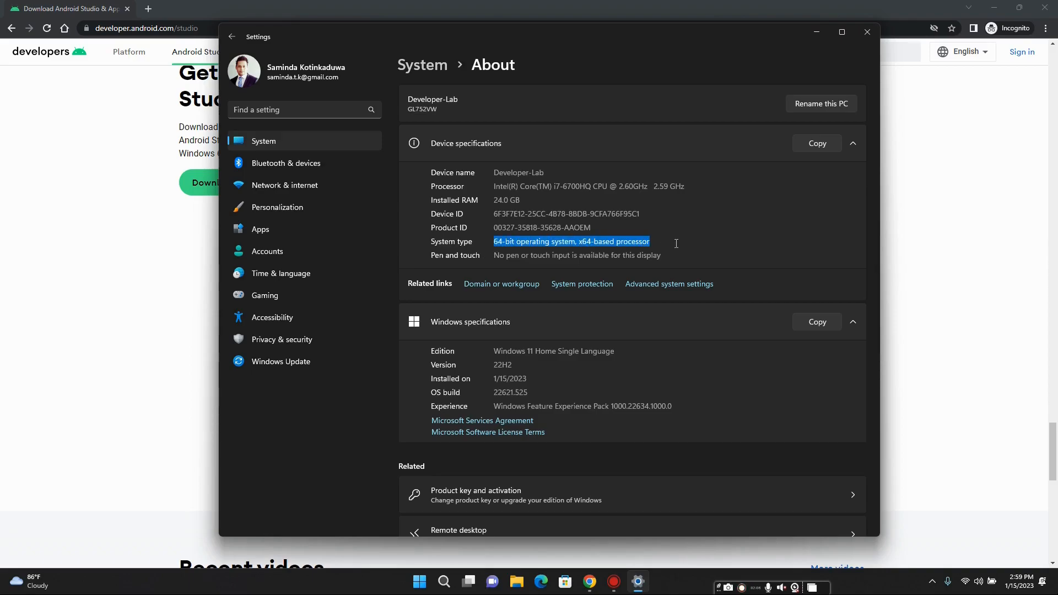
click(505, 244)
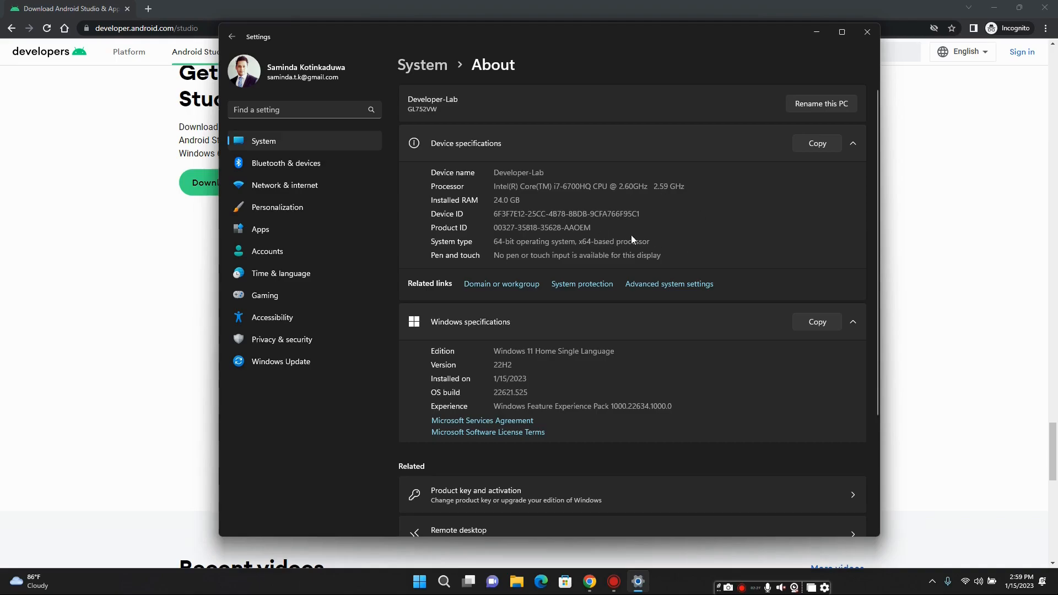
click(866, 31)
- Examine the Microsoft Windows requirements for processor, RAM, disk space and screen resolution, highlighting each entry
drag(484, 340, 582, 368)
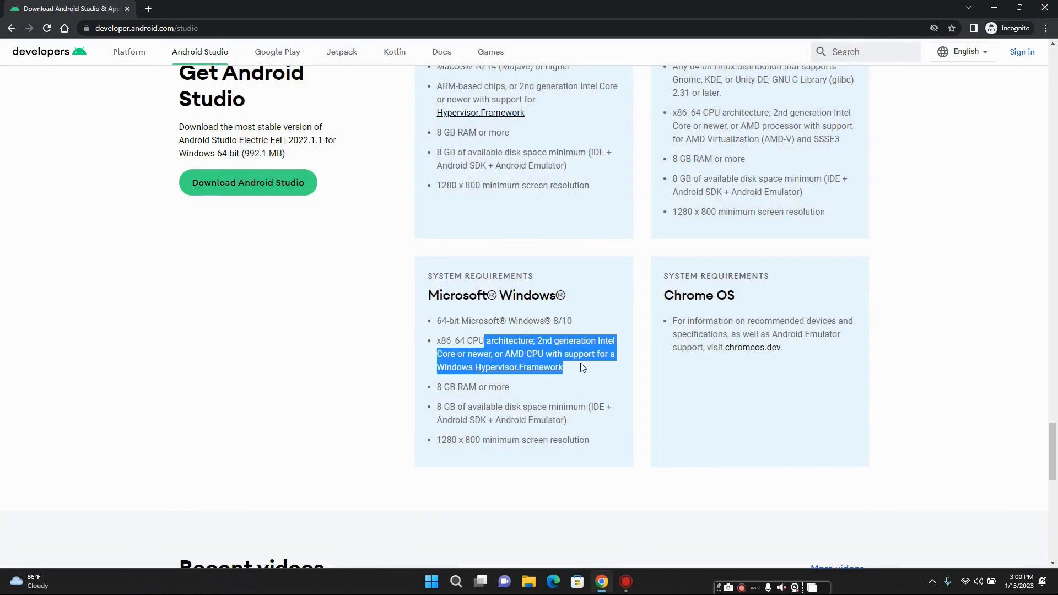
drag(455, 389, 523, 394)
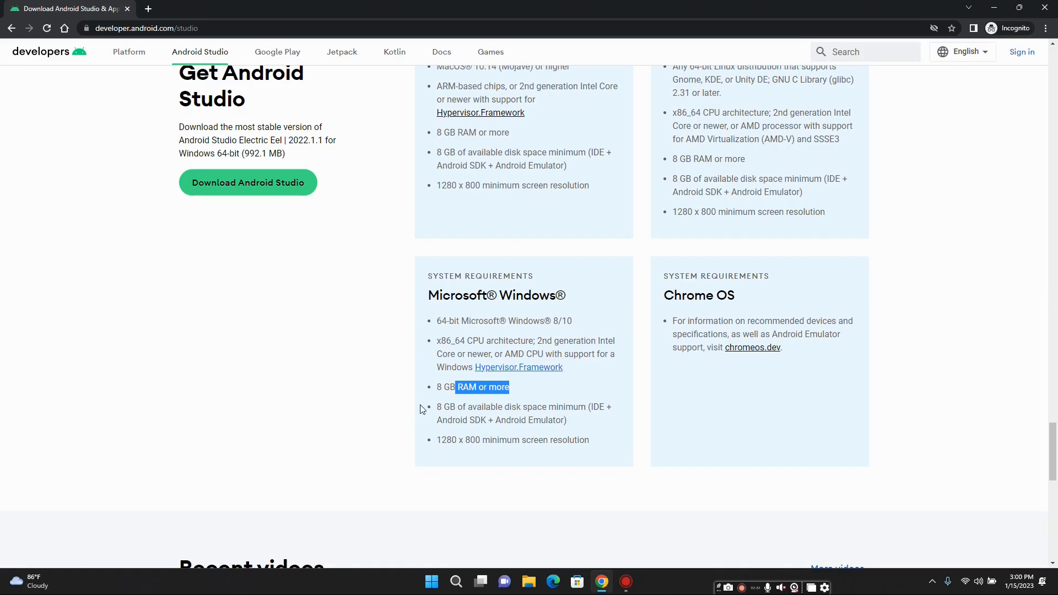
drag(435, 387, 538, 392)
click(453, 387)
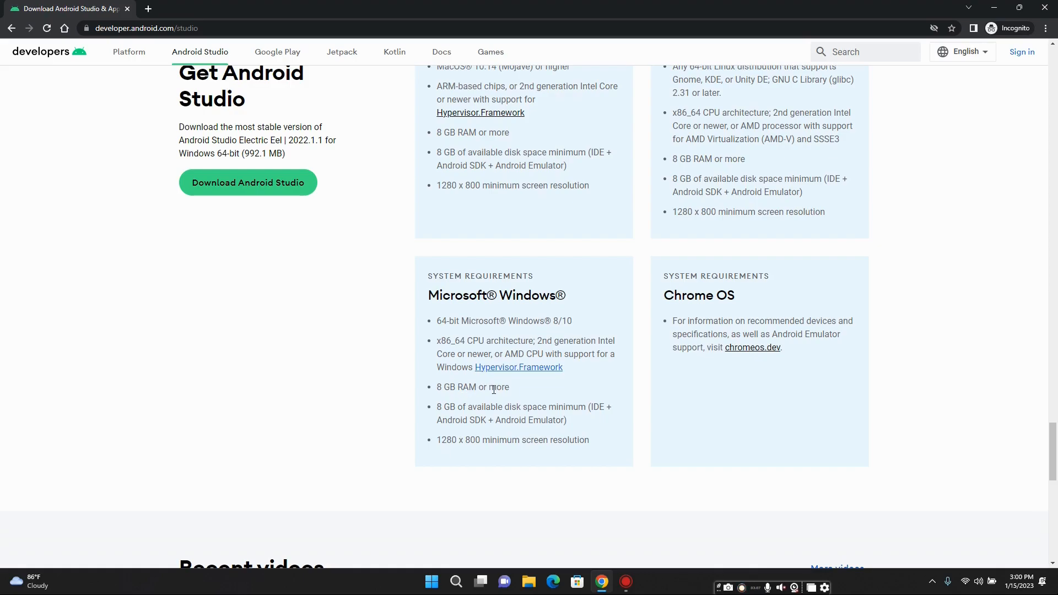
drag(438, 408, 464, 409)
drag(567, 420, 440, 402)
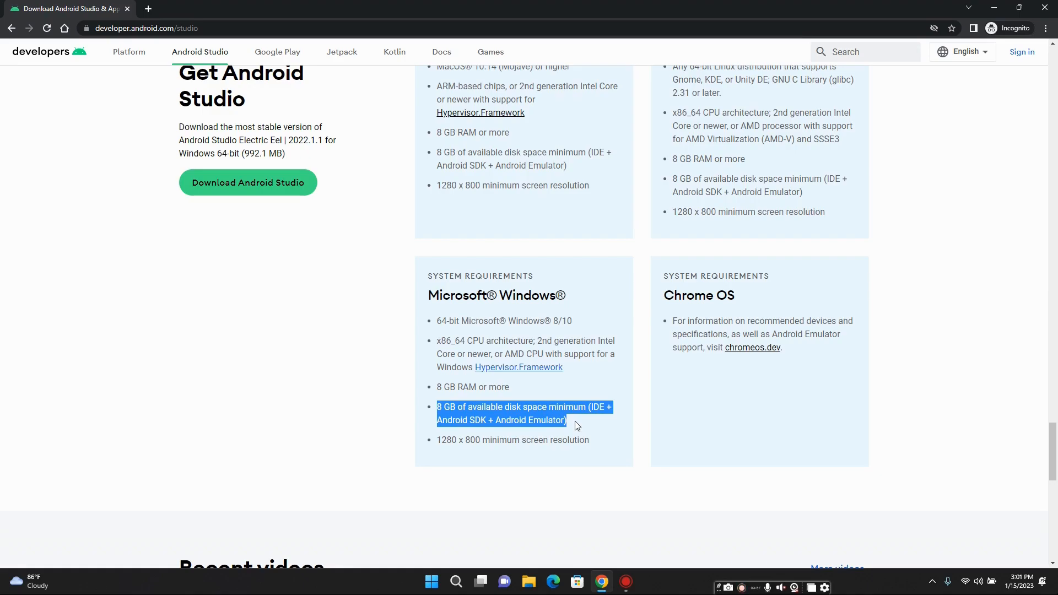
click(439, 442)
drag(439, 442, 608, 445)
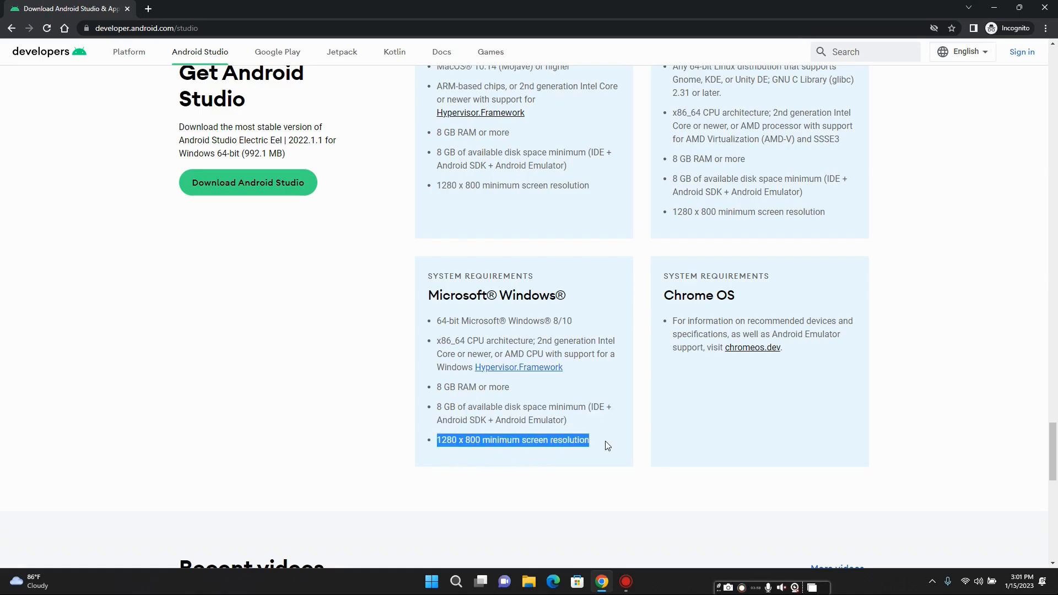
click(607, 445)
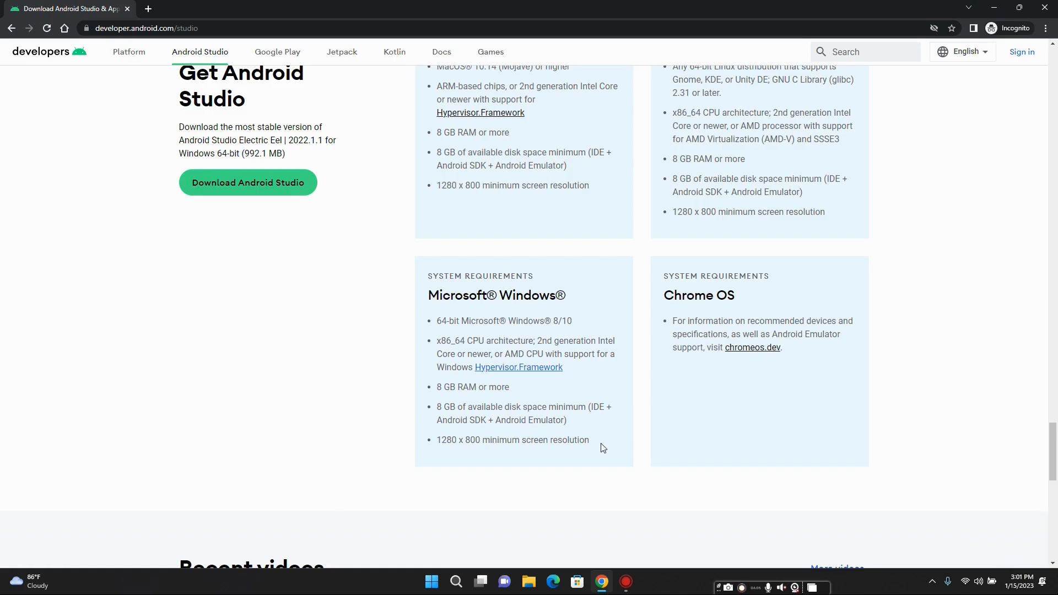
drag(603, 447, 310, 327)
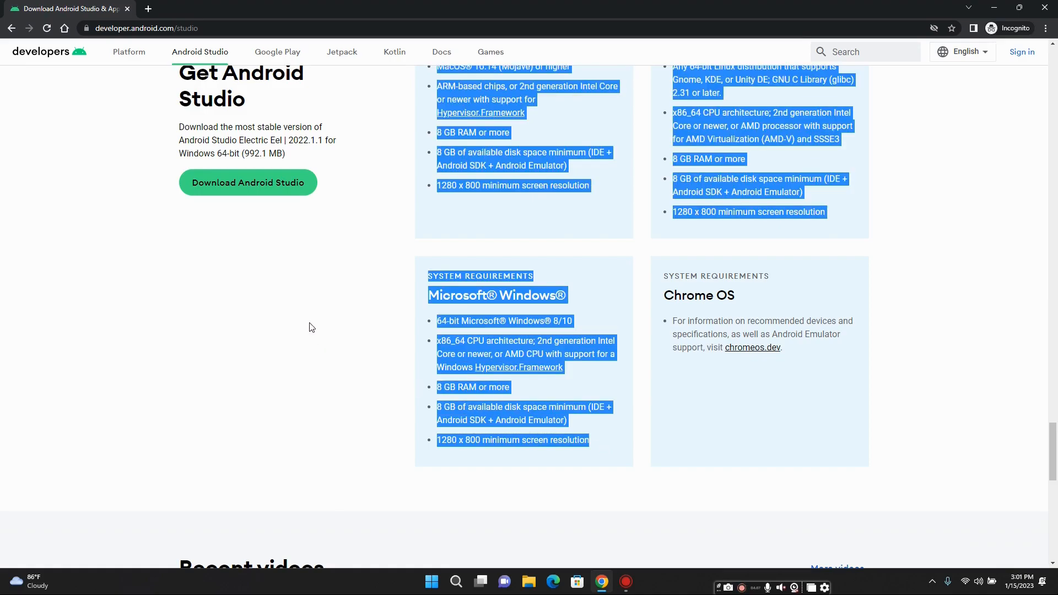
click(310, 327)
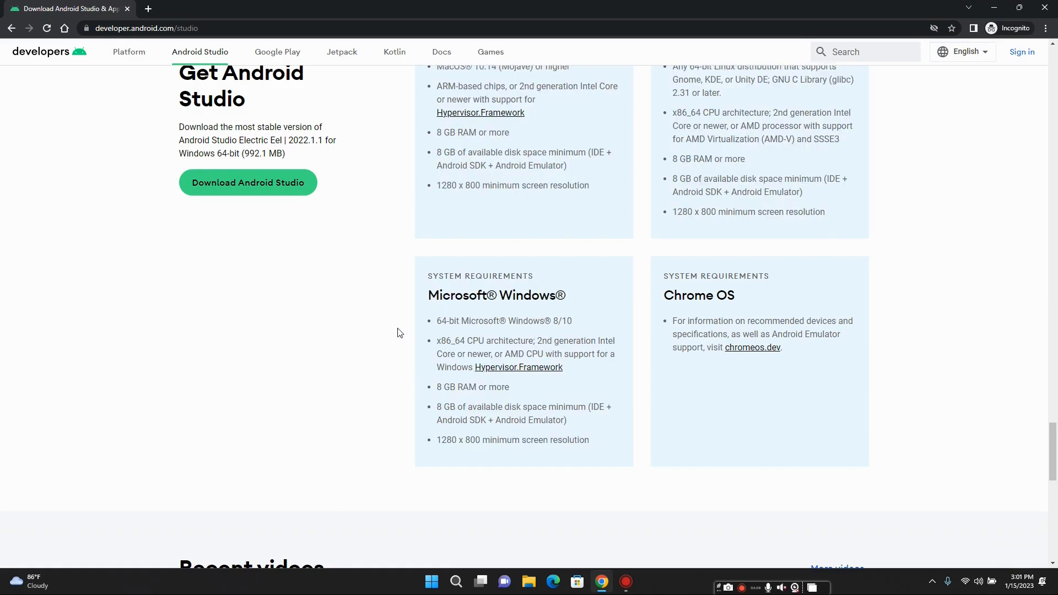
drag(427, 296, 596, 300)
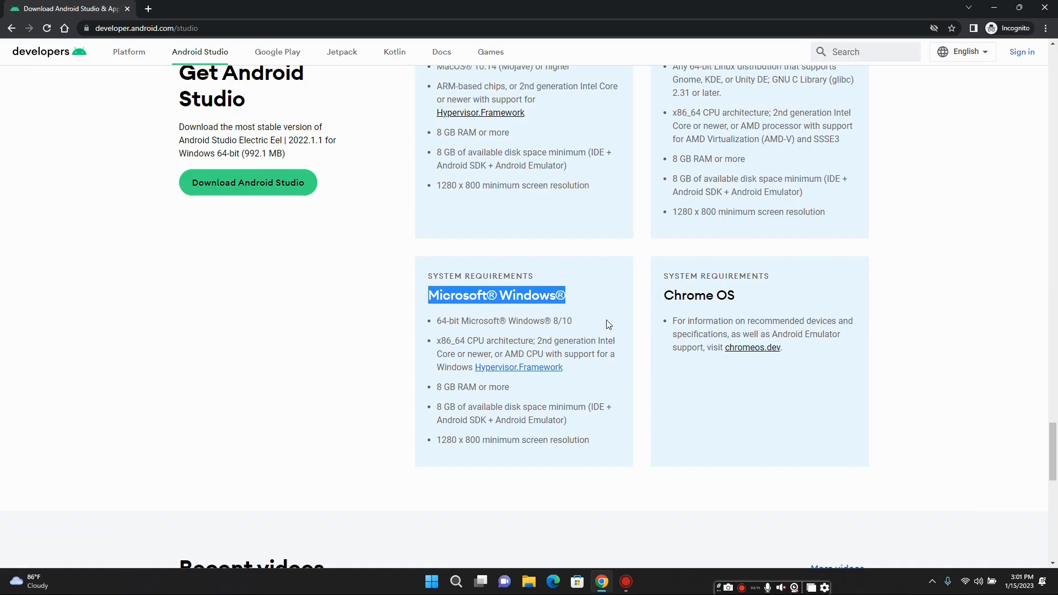
- Open the download archives linked beneath the table of Android Studio downloads
scroll(608, 324, up, 4)
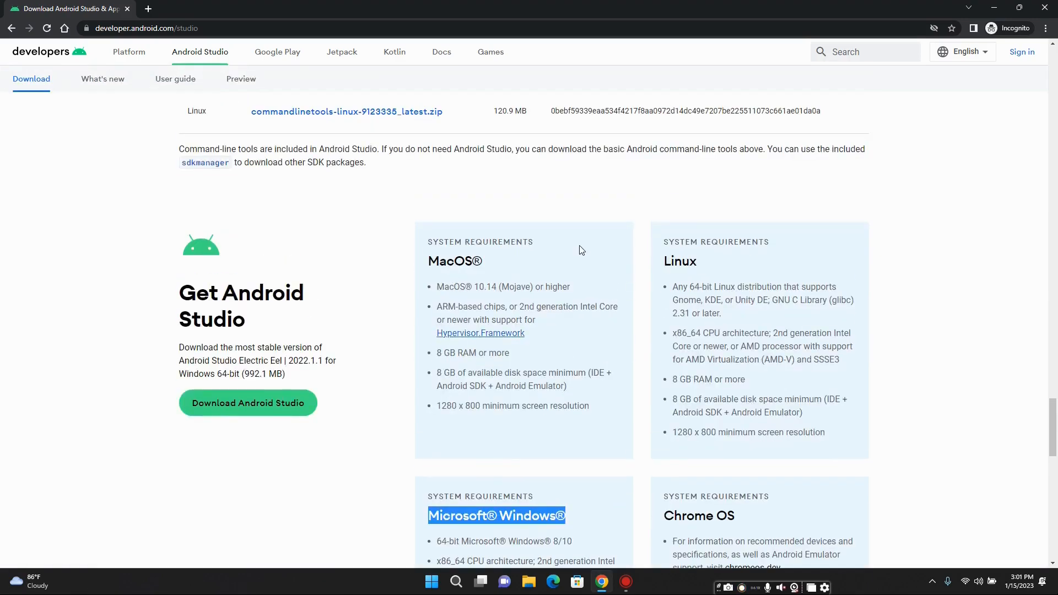
scroll(600, 292, down, 3)
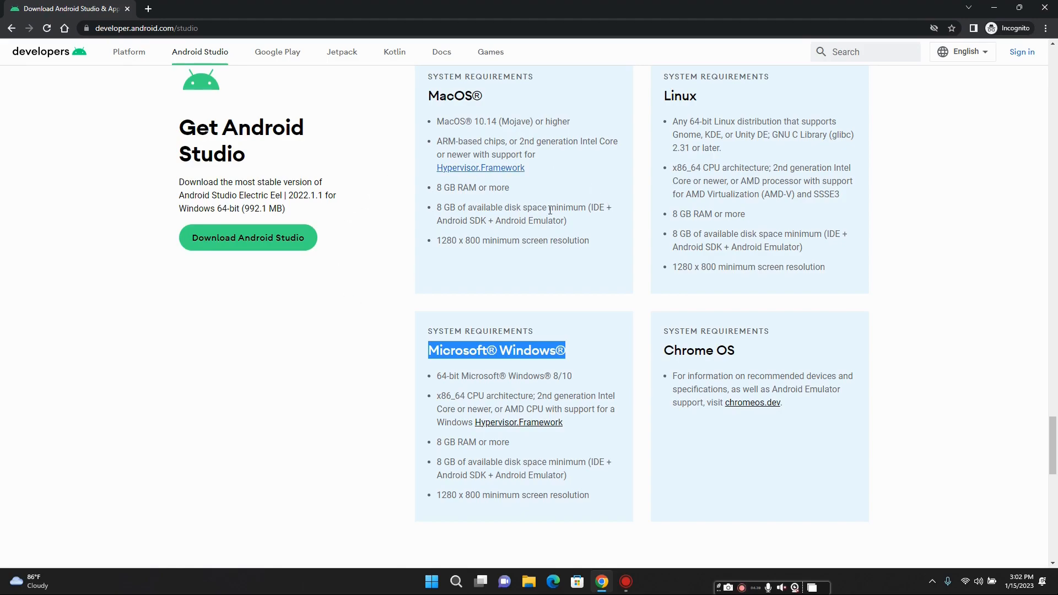
scroll(592, 314, down, 5)
scroll(594, 313, up, 5)
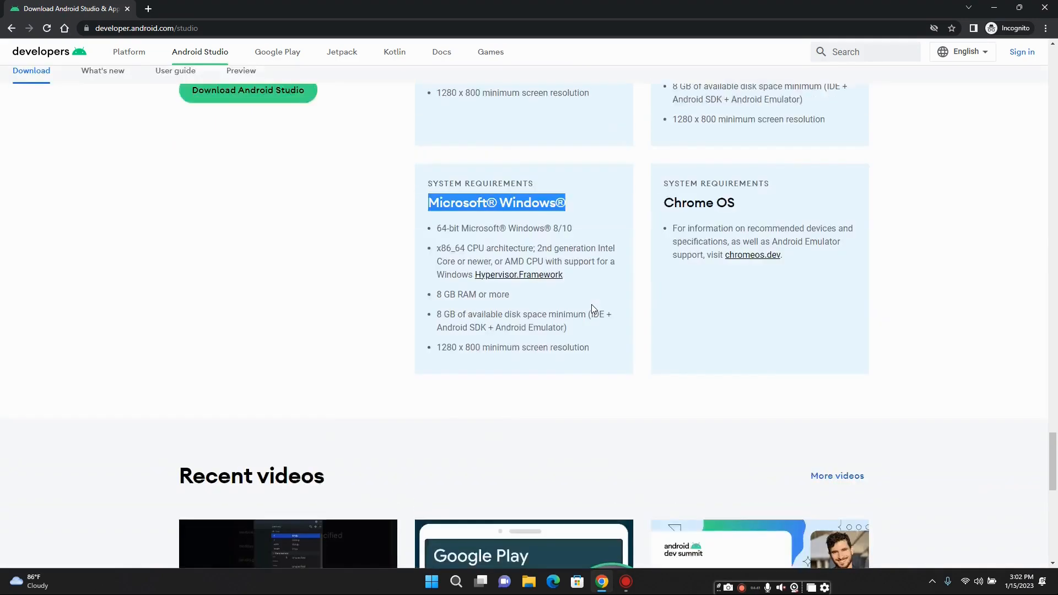
scroll(595, 302, down, 1)
scroll(594, 300, down, 9)
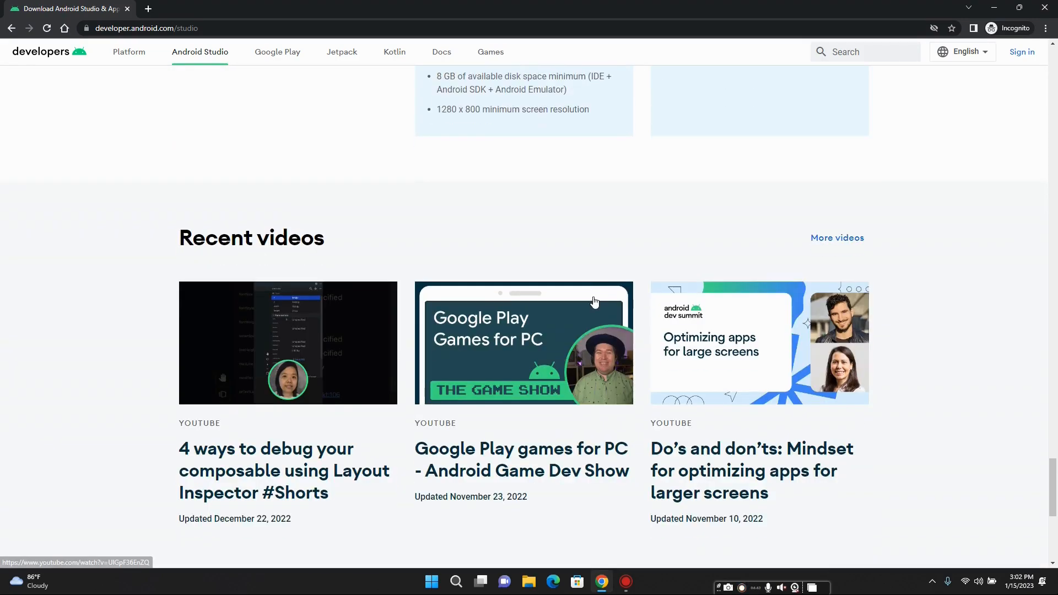
scroll(594, 297, up, 11)
scroll(595, 298, up, 5)
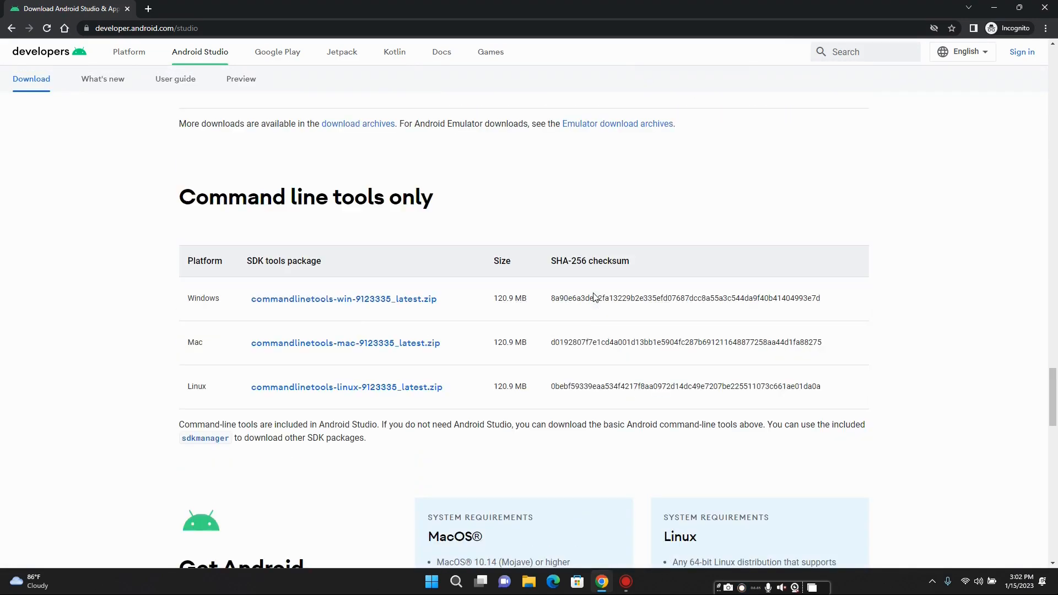
scroll(593, 297, up, 2)
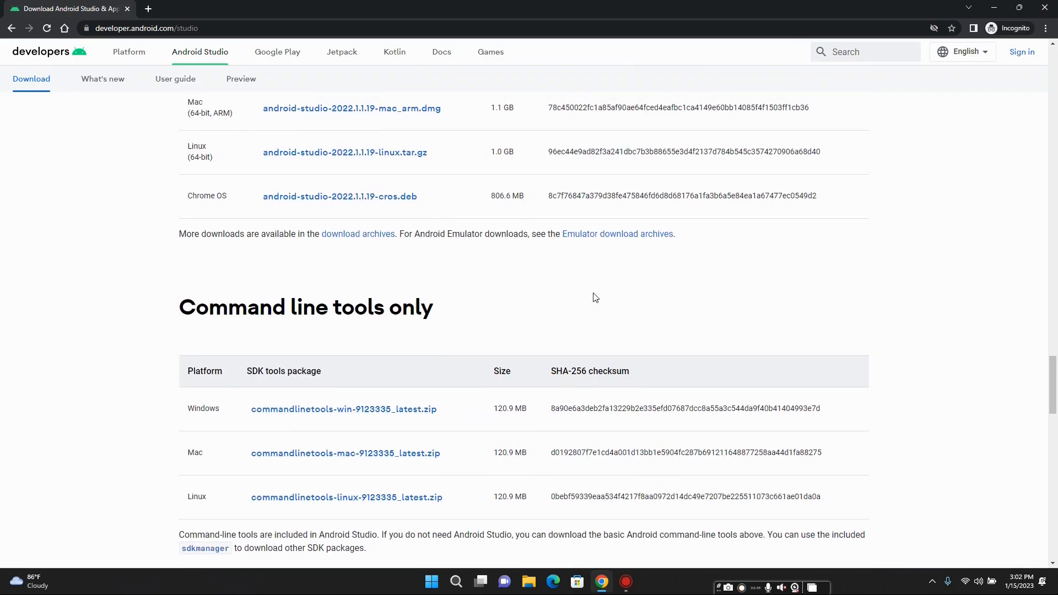
click(374, 240)
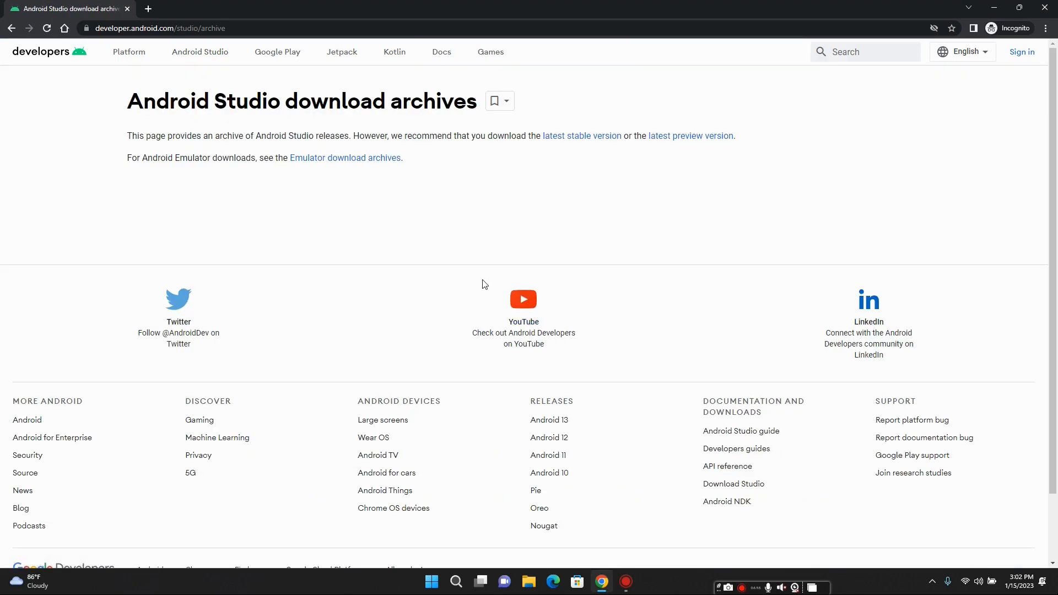
- Agree to the Android SDK license terms on the download archives page
scroll(522, 176, down, 2)
scroll(523, 176, up, 2)
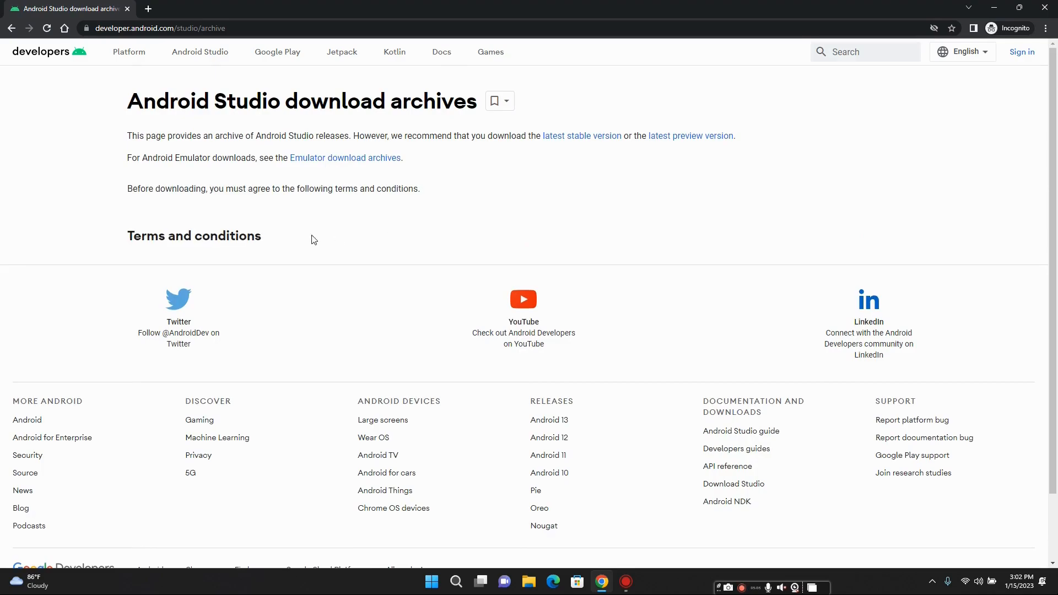
scroll(336, 239, down, 2)
scroll(335, 239, up, 2)
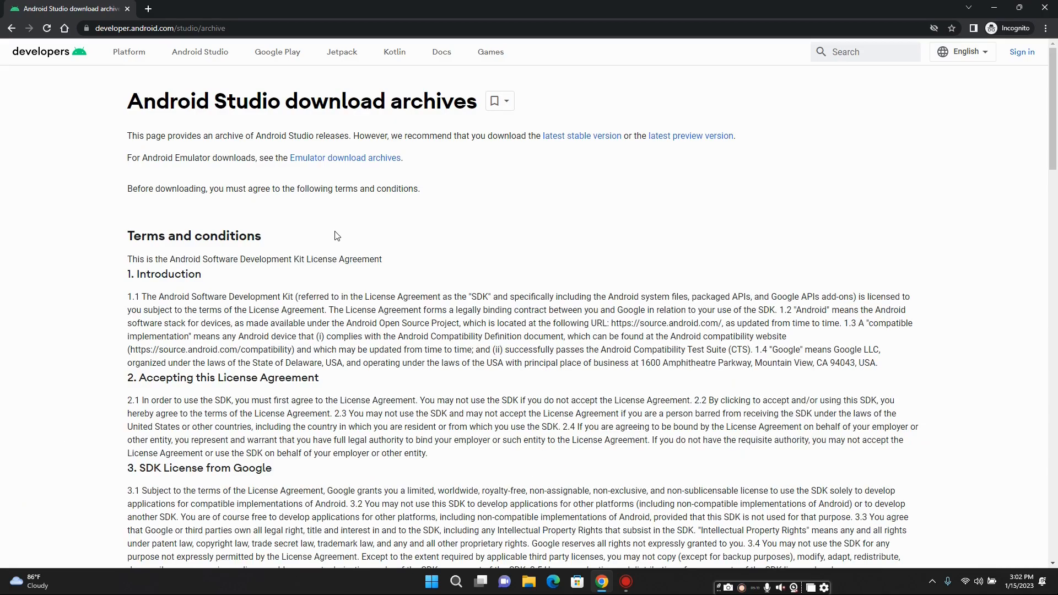
scroll(336, 236, down, 20)
scroll(336, 236, down, 5)
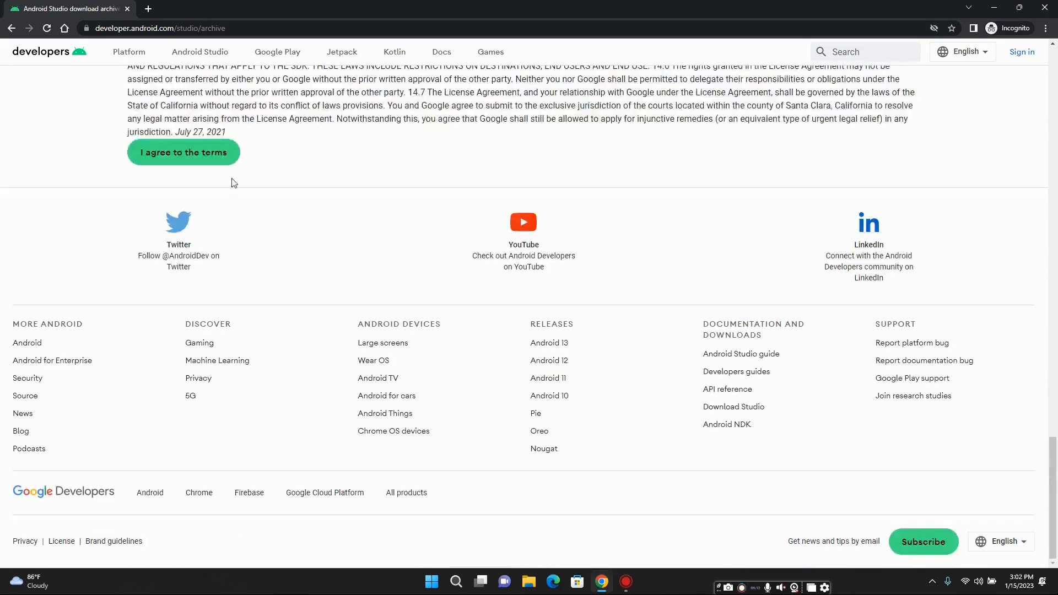
click(223, 155)
- Look through the archived Android Studio releases and return to the newest entries
scroll(511, 285, up, 3)
scroll(510, 285, up, 1)
scroll(510, 284, down, 18)
scroll(510, 282, down, 5)
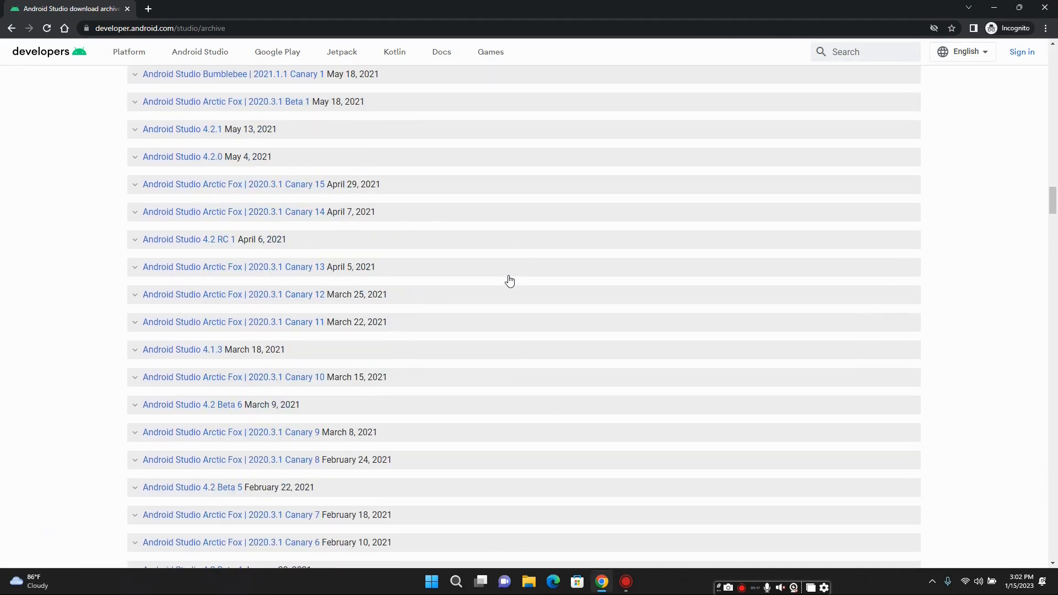
scroll(509, 279, down, 3)
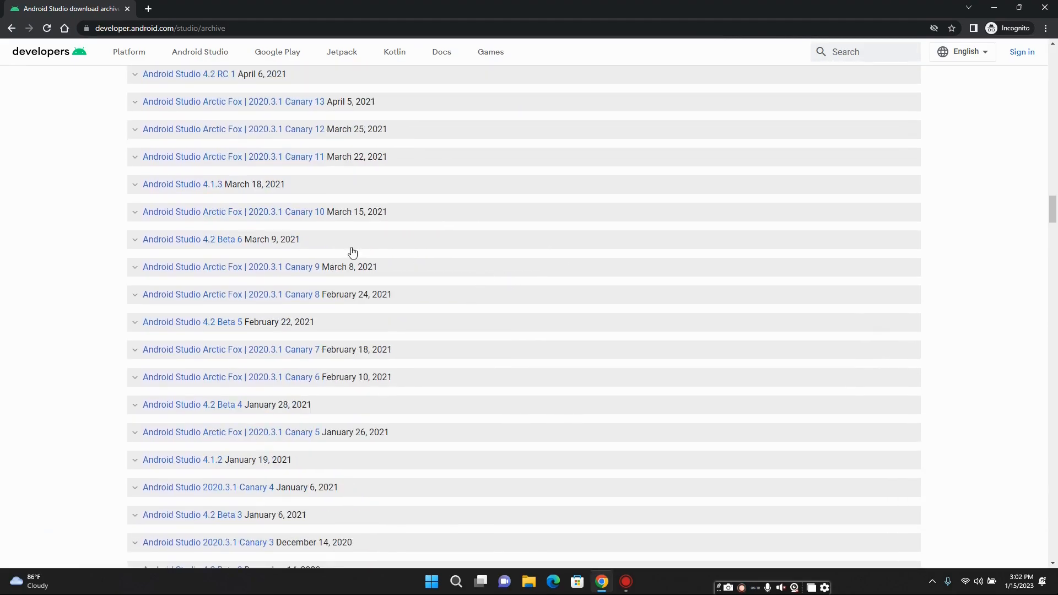
scroll(351, 252, up, 10)
scroll(328, 258, up, 4)
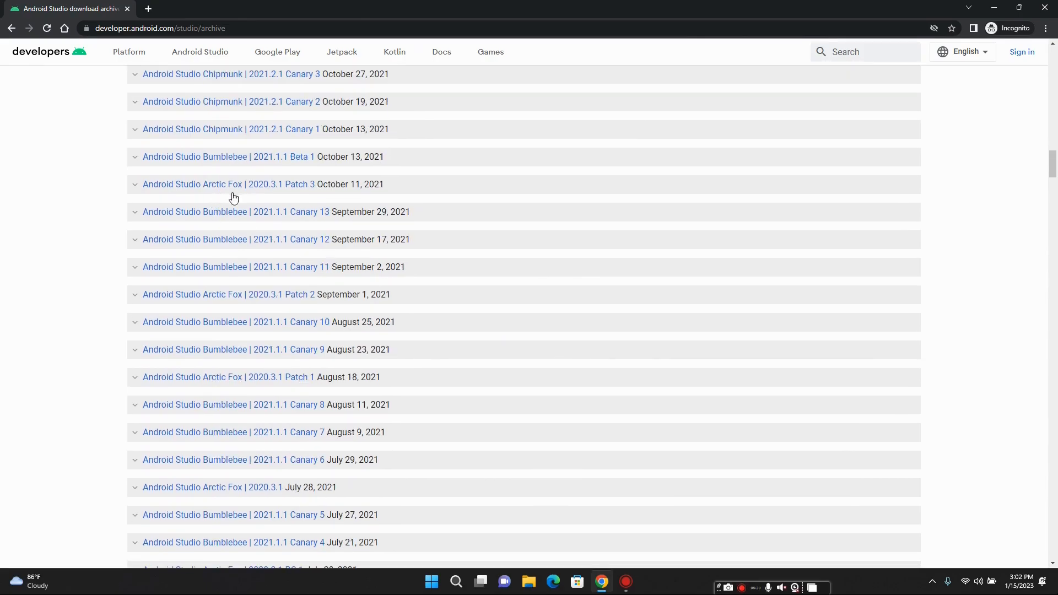
scroll(394, 314, up, 5)
scroll(395, 314, up, 12)
scroll(378, 324, up, 1)
scroll(378, 324, up, 20)
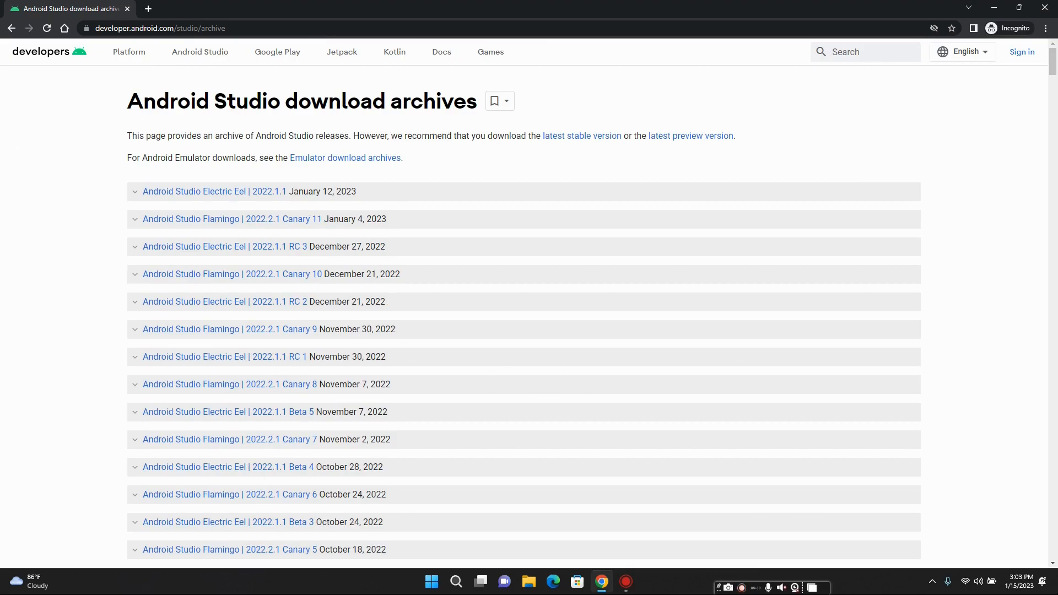
- Return to the Android Studio page, agree to the terms, and download Android Studio Electric Eel | 2022.1.1 for Windows
click(11, 30)
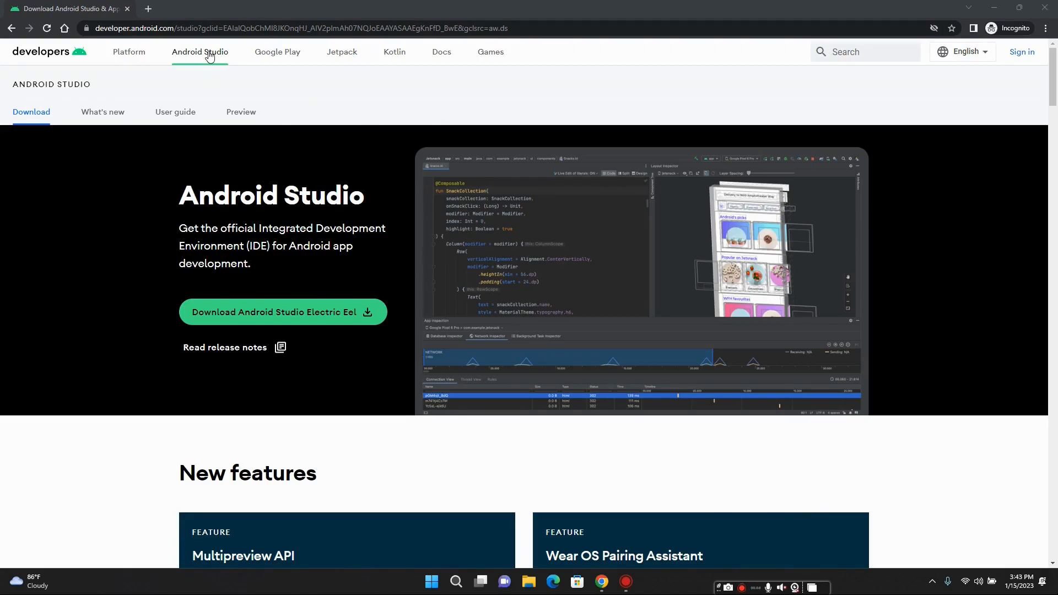
click(319, 315)
scroll(358, 373, down, 20)
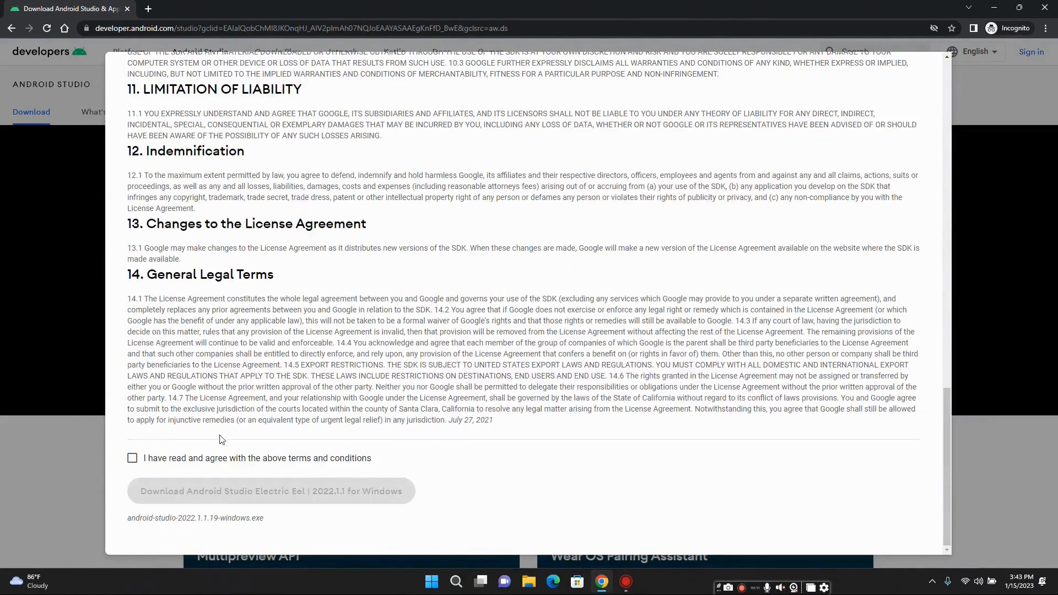
click(132, 457)
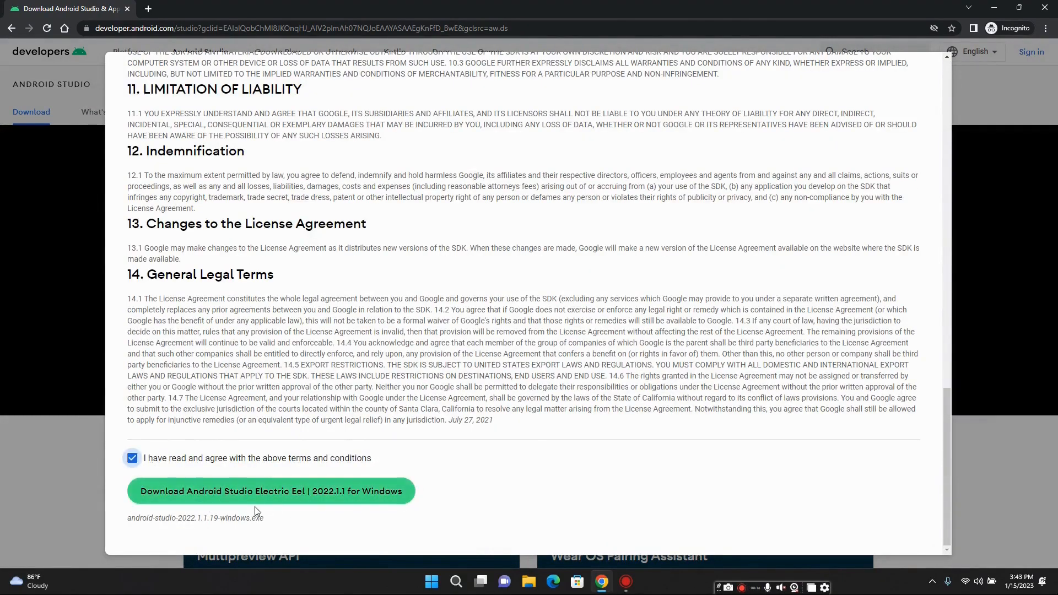
click(283, 499)
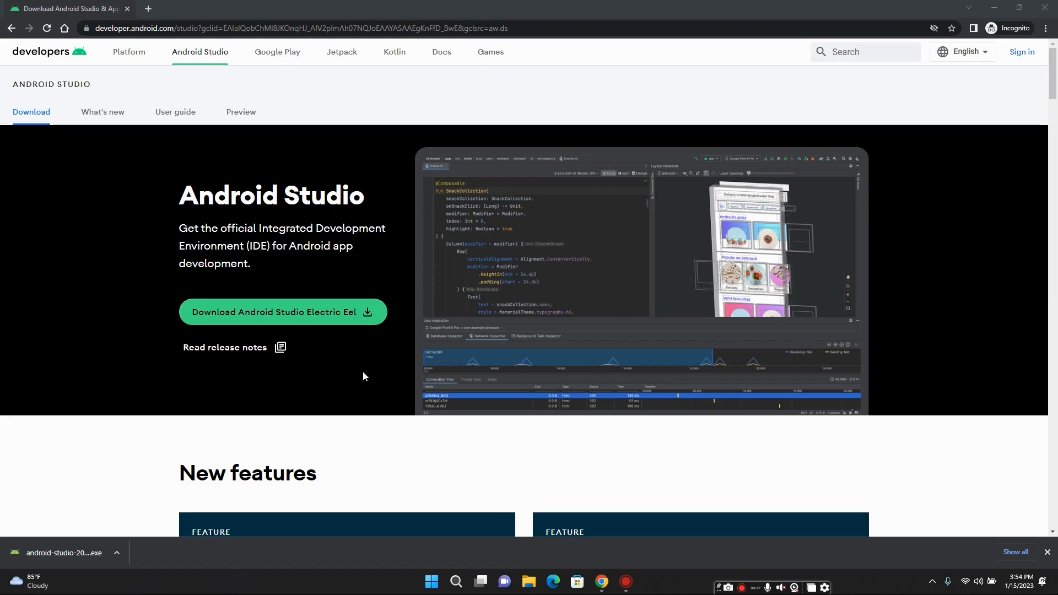
- Launch the downloaded Android Studio installer, minimise the browser, and reposition the setup window on the desktop
click(75, 553)
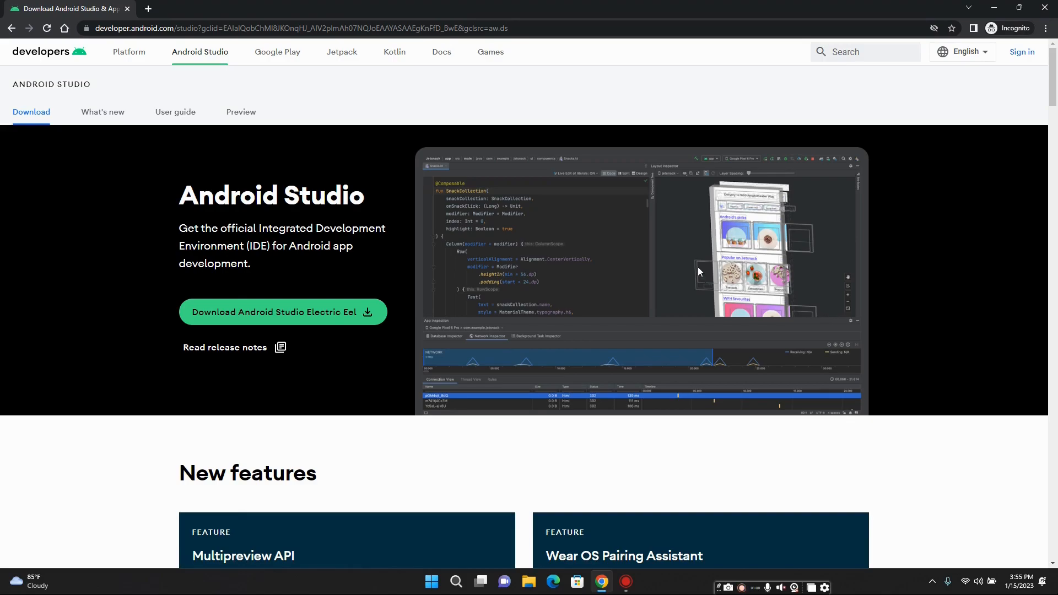
click(993, 8)
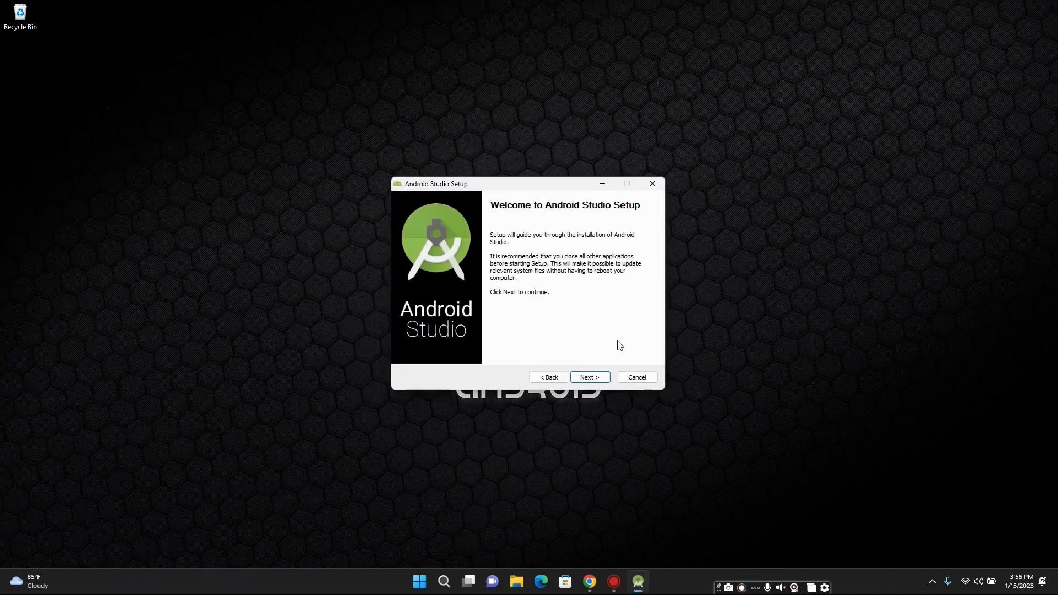
drag(550, 184, 574, 182)
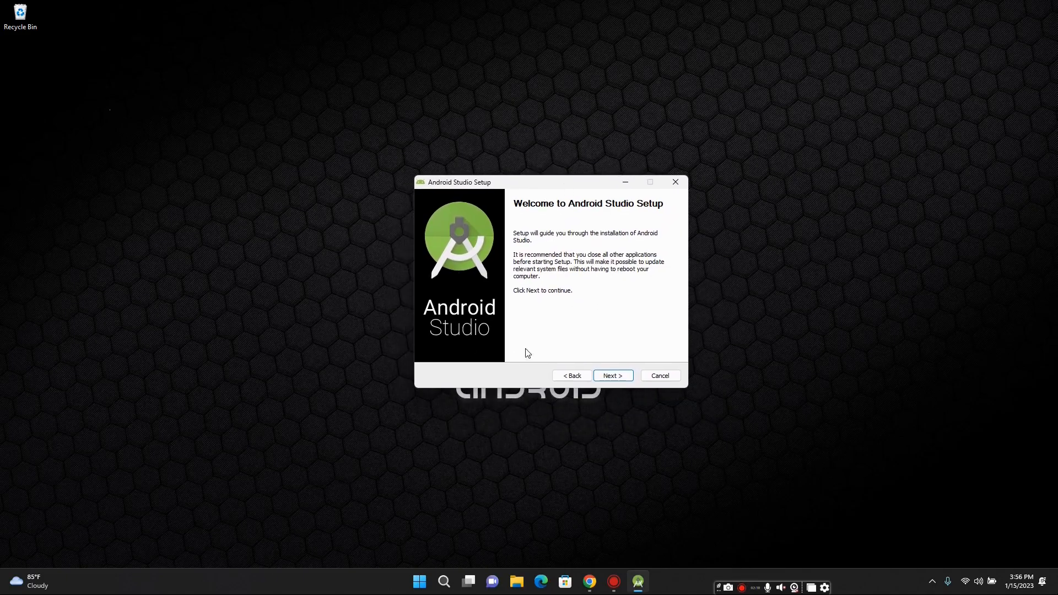
- Install Android Studio with the Android Virtual Device component in C:\Program Files\Android\Android Studio
click(613, 376)
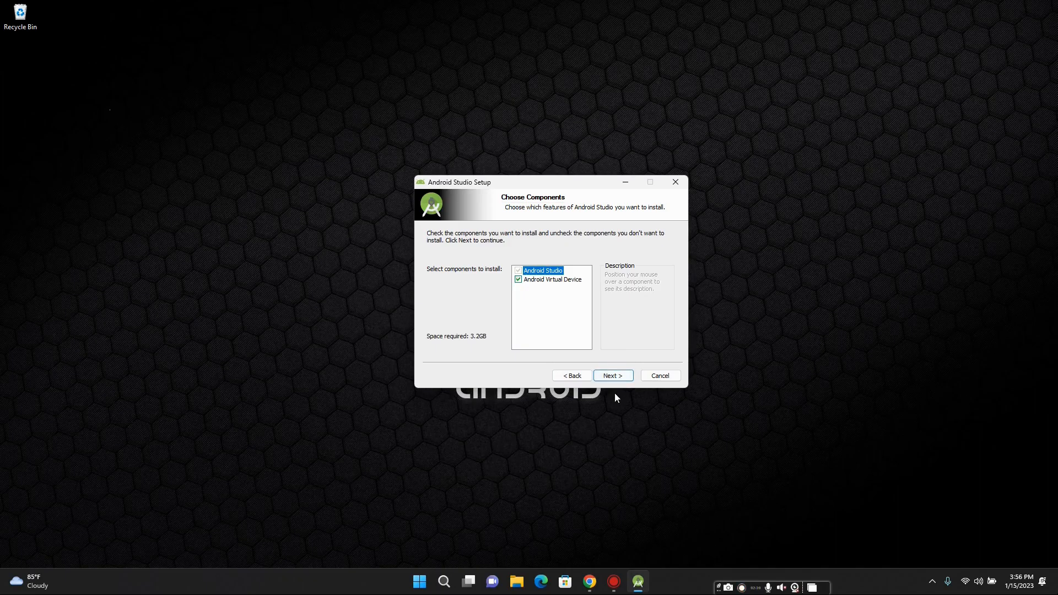
click(619, 377)
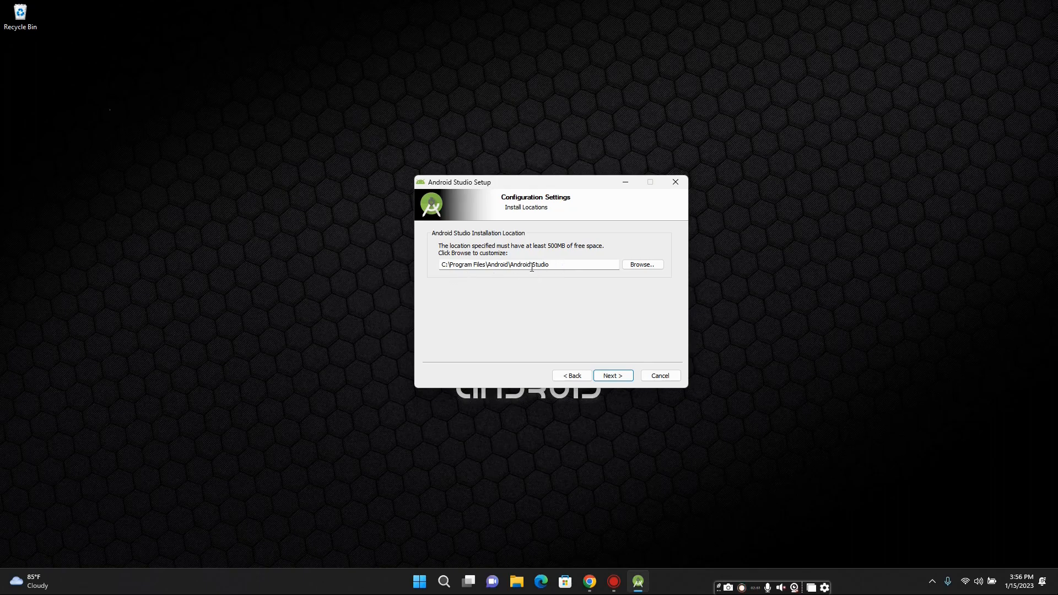
click(611, 376)
click(628, 375)
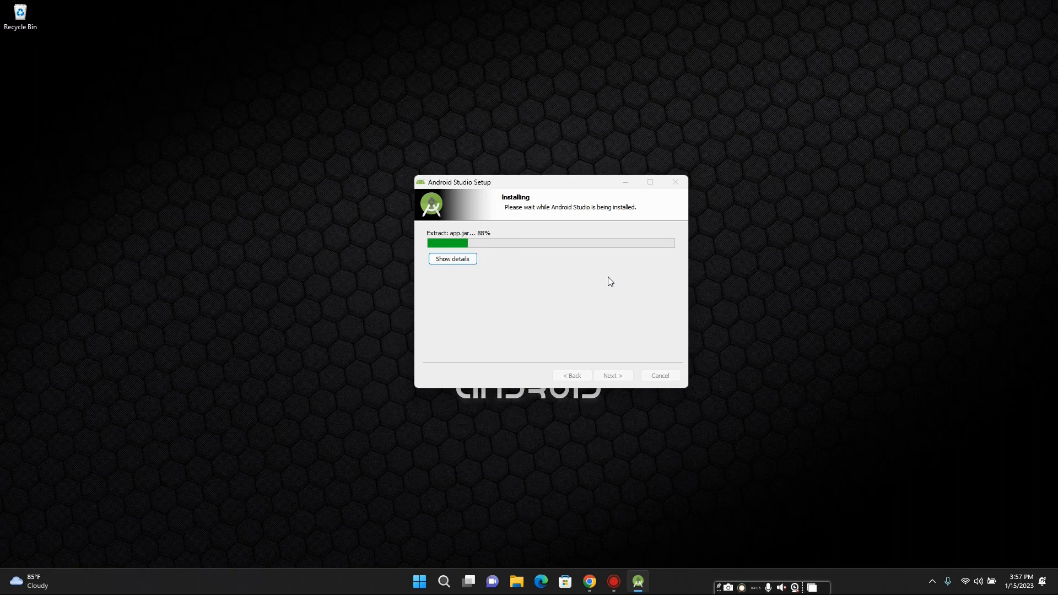
click(1036, 479)
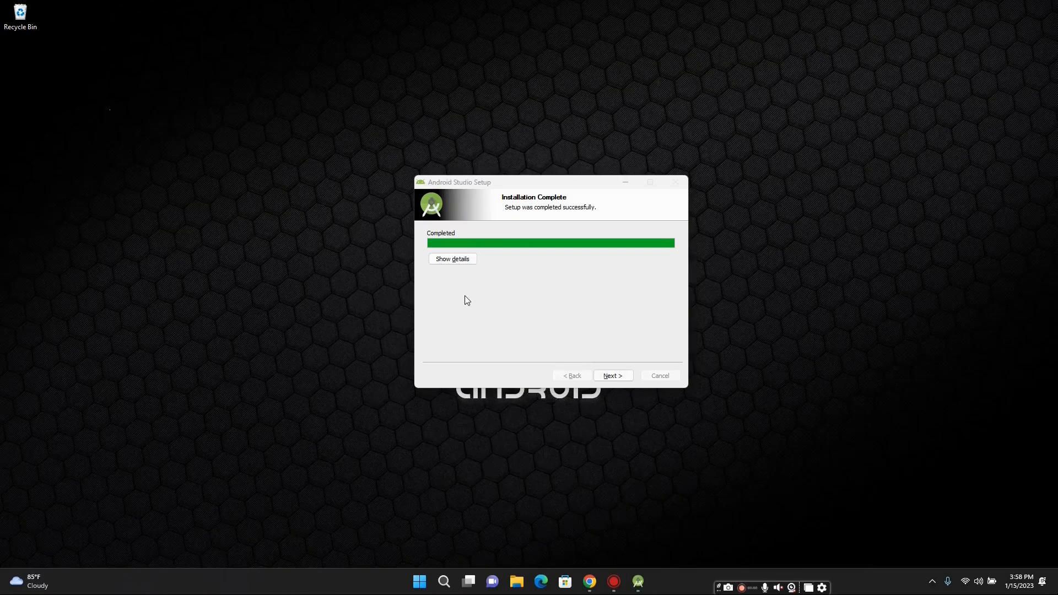
- Finish the installer with Start Android Studio enabled and choose not to import settings
click(613, 377)
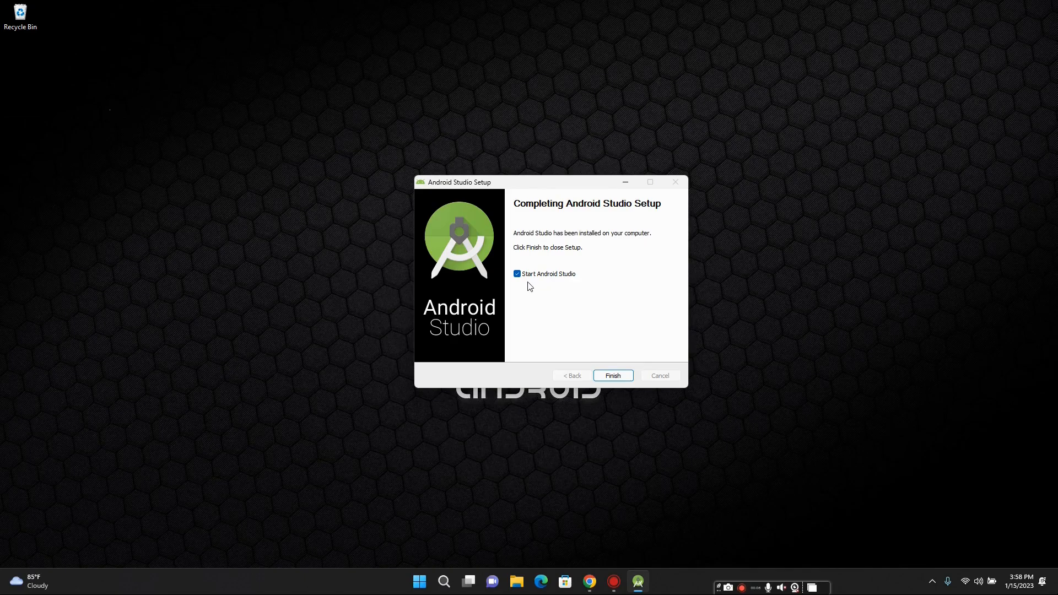
click(618, 381)
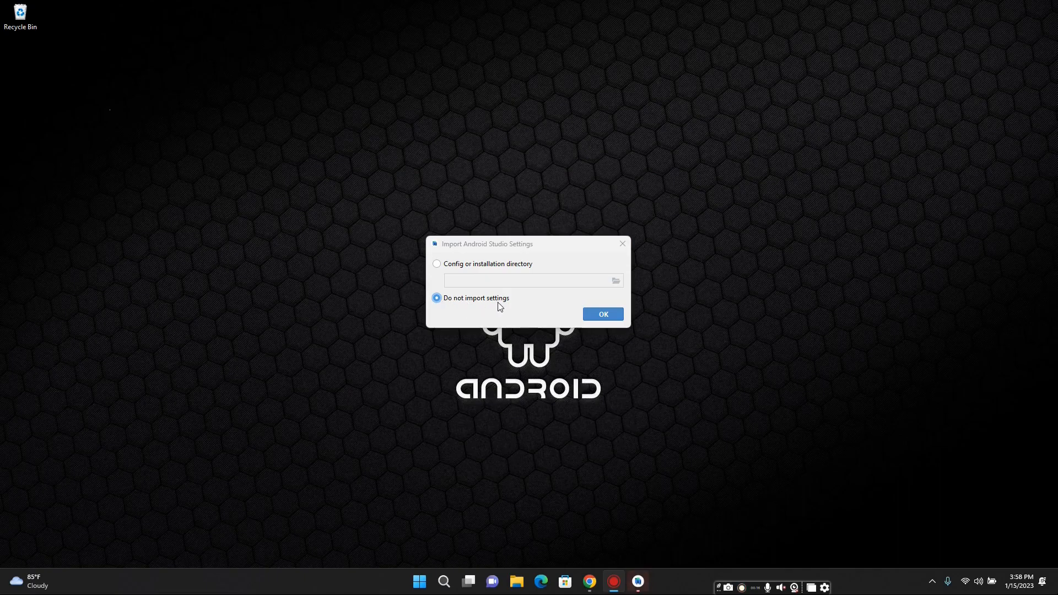
click(604, 314)
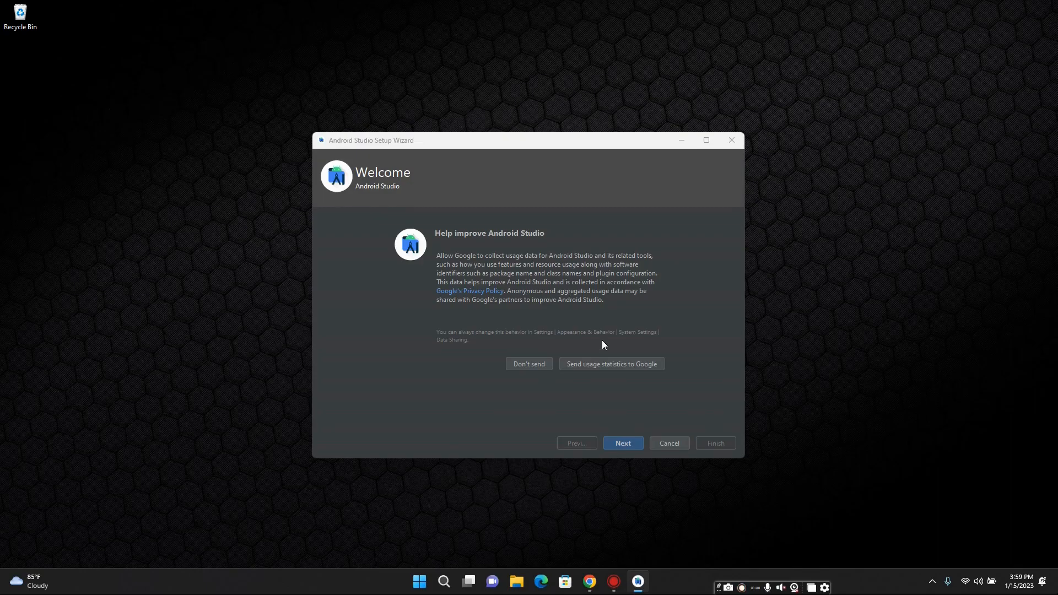
- Decline sending usage statistics and continue the setup wizard with the Standard install type
click(529, 363)
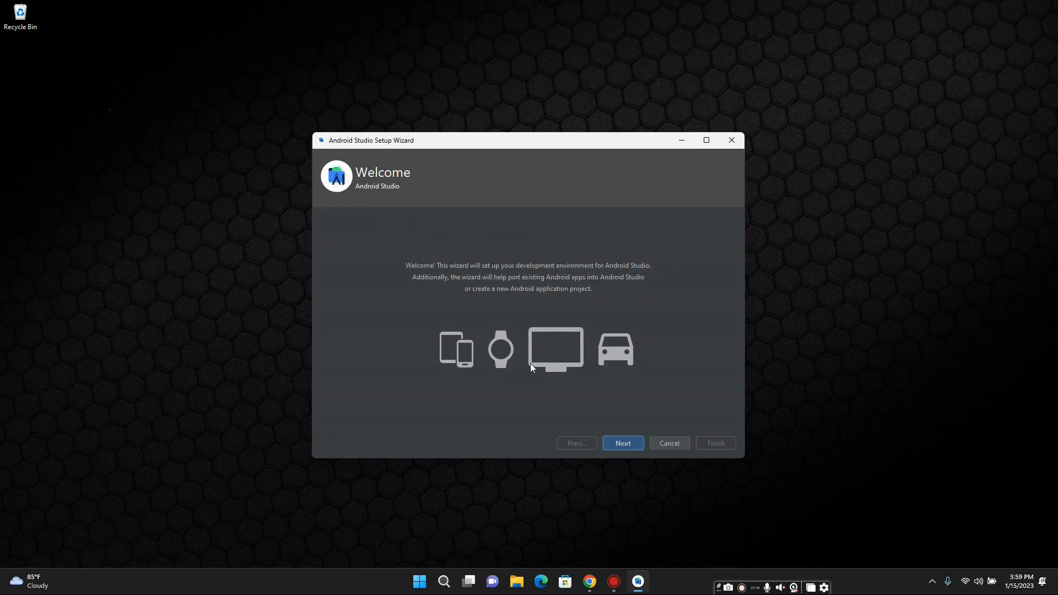
click(626, 445)
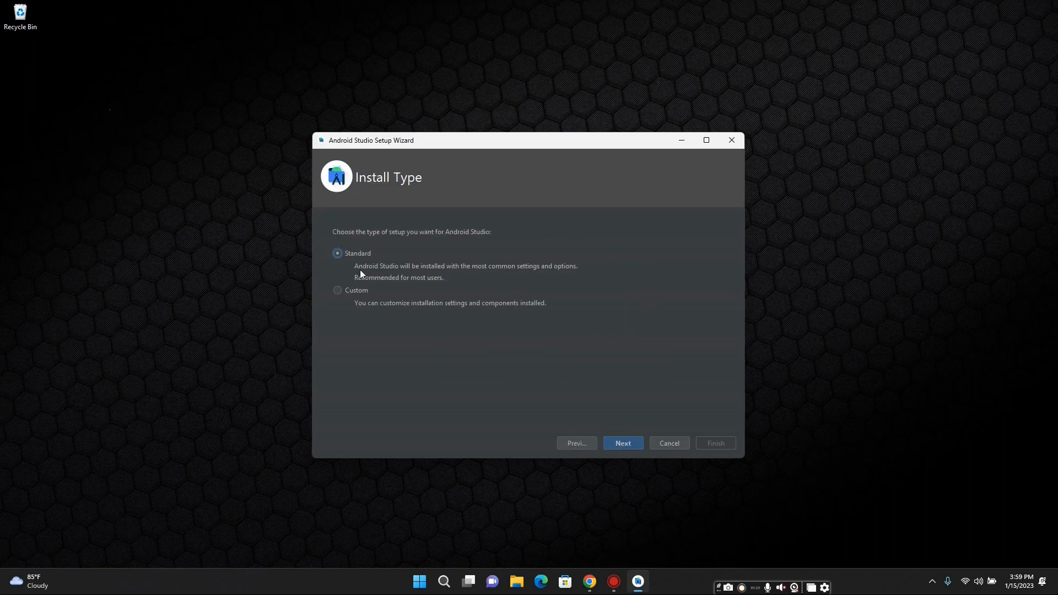
click(619, 444)
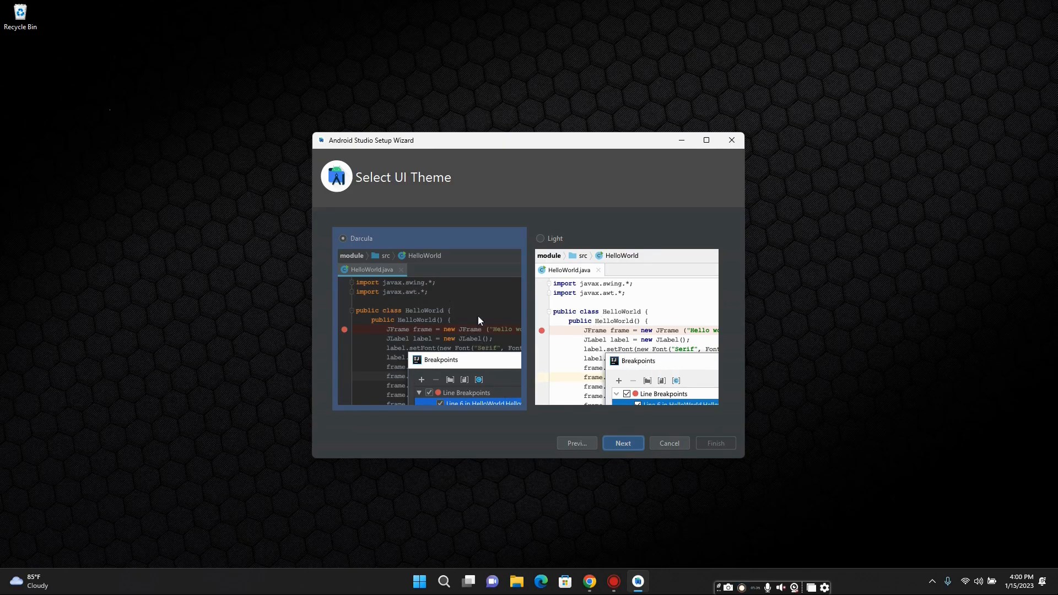
- Try the Light UI theme, switch back to Darcula, and continue the setup wizard with it
click(540, 239)
click(342, 239)
click(631, 443)
- Review the installation settings and SDK components to download, and proceed to the license agreement
scroll(562, 358, up, 5)
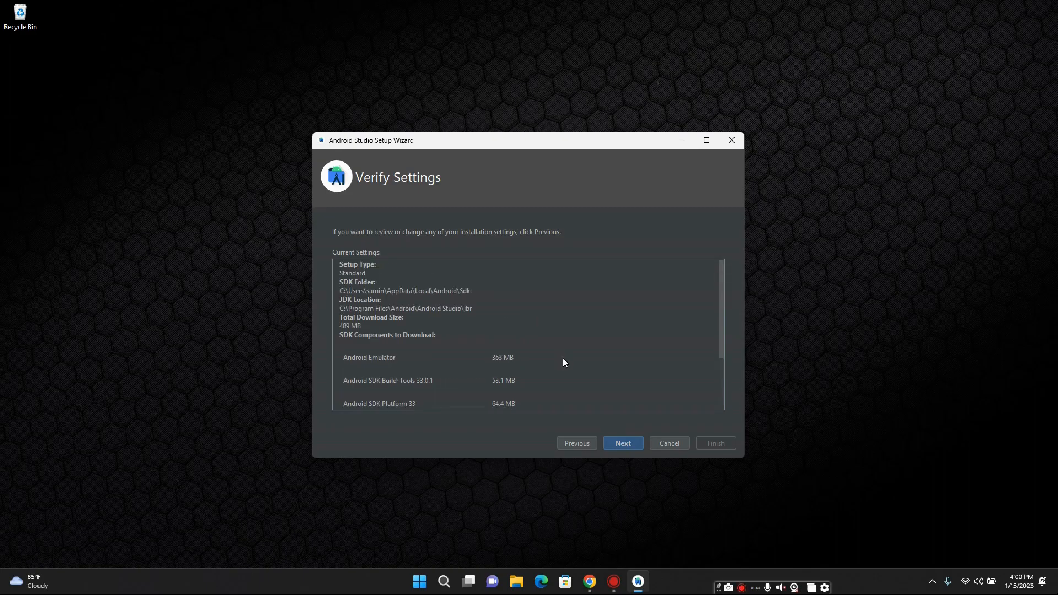
scroll(562, 358, down, 5)
scroll(562, 363, up, 5)
click(633, 444)
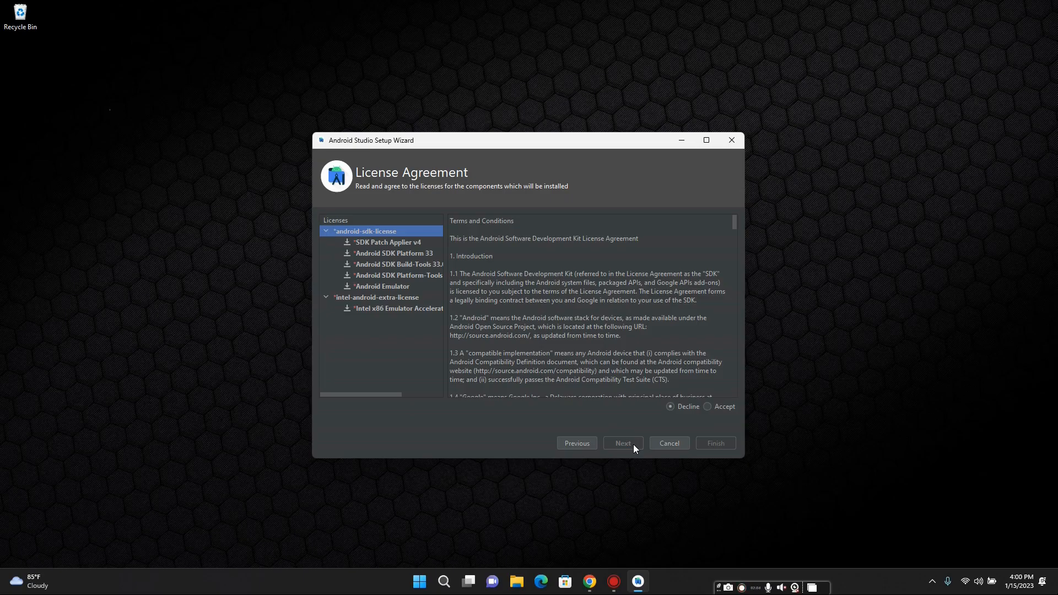
- Accept the android-sdk-license and intel-android-extra-license terms, download the SDK components, and finish the setup wizard
scroll(515, 306, down, 6)
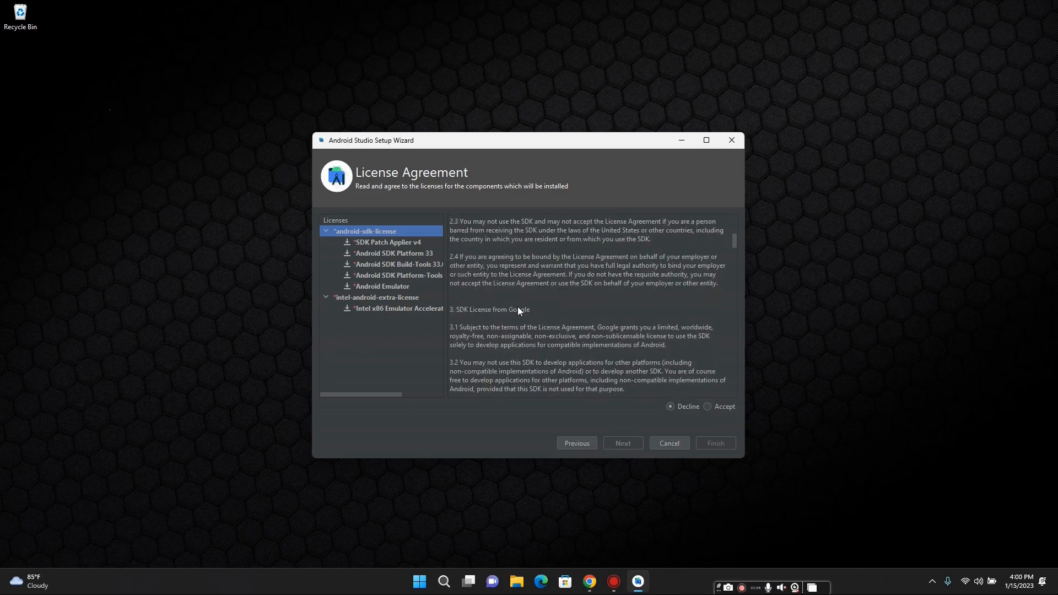
scroll(515, 309, up, 6)
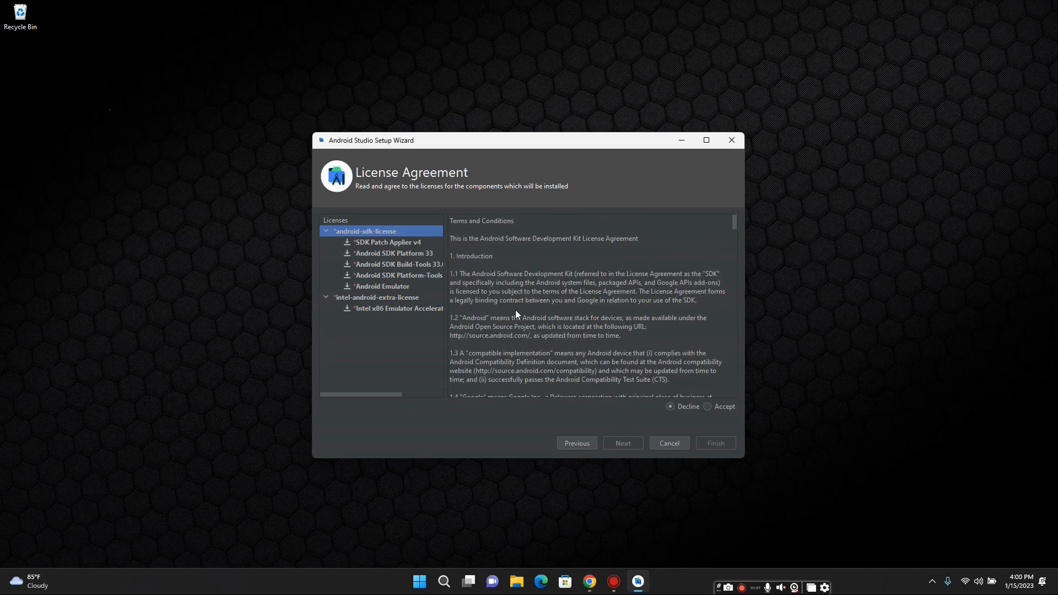
click(707, 406)
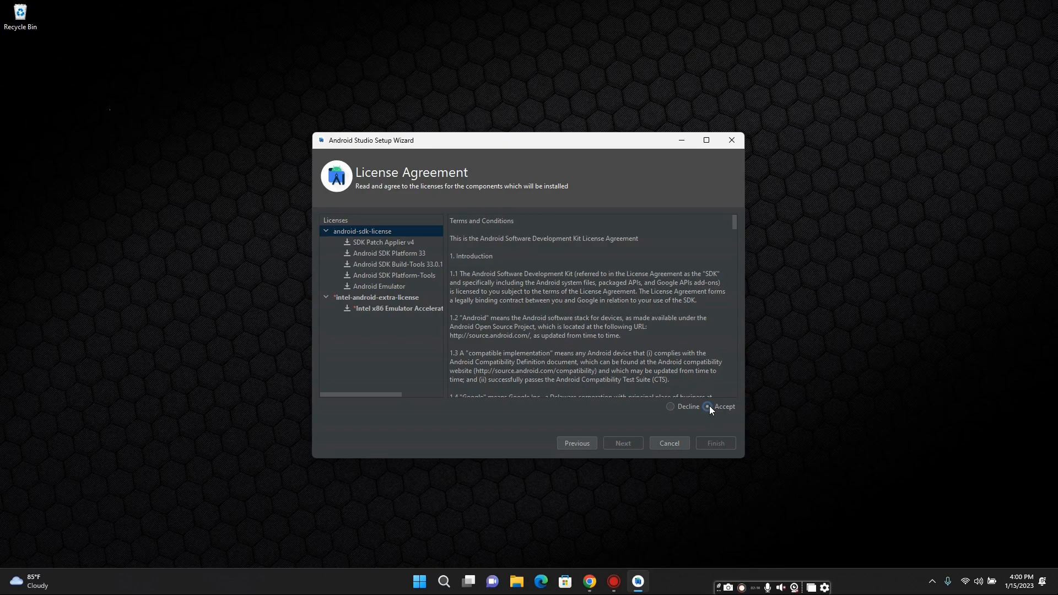
click(382, 310)
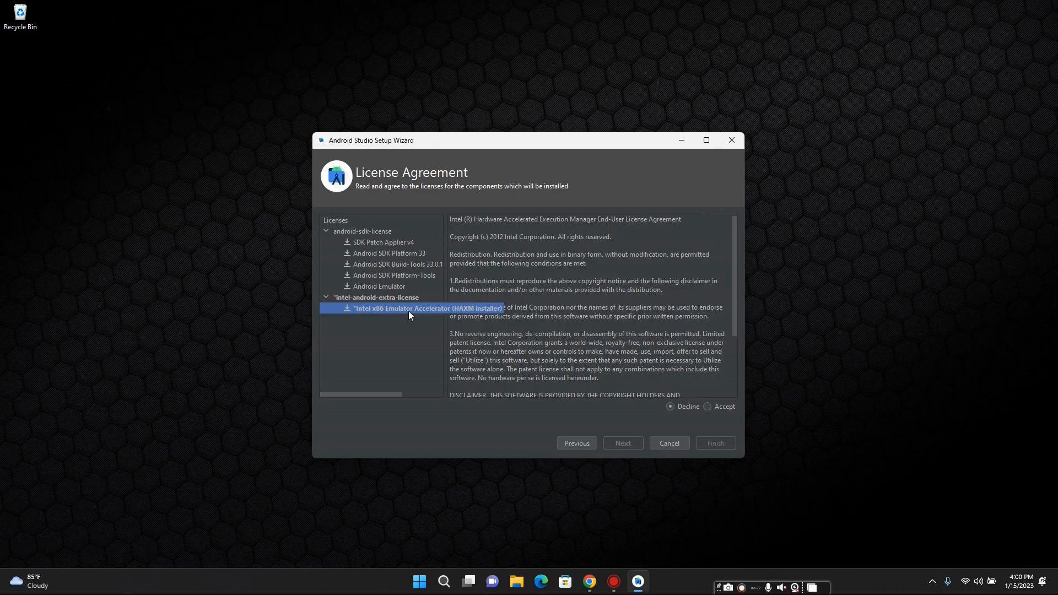
click(708, 406)
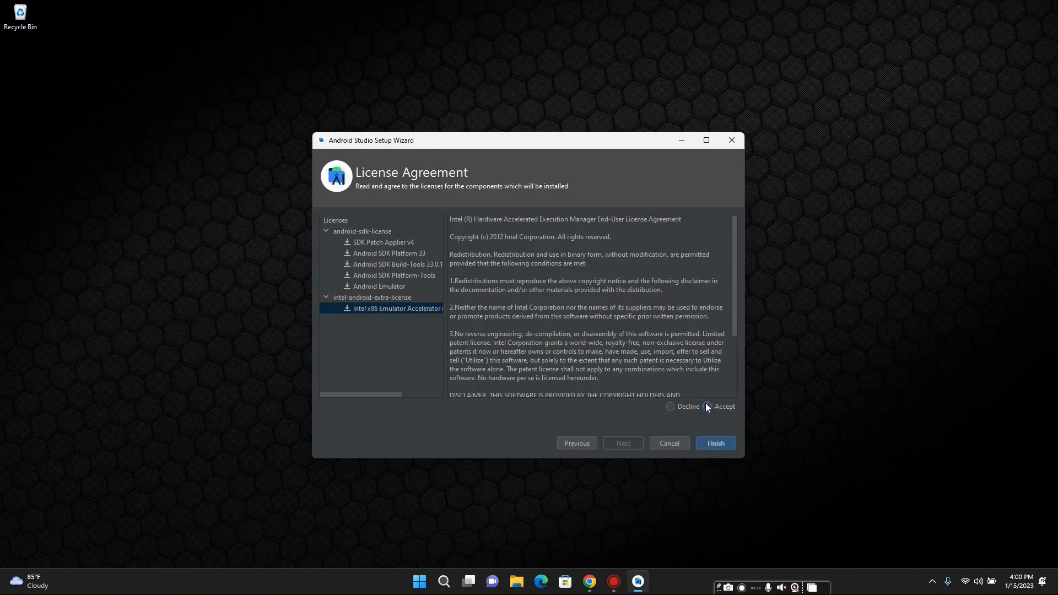
click(718, 444)
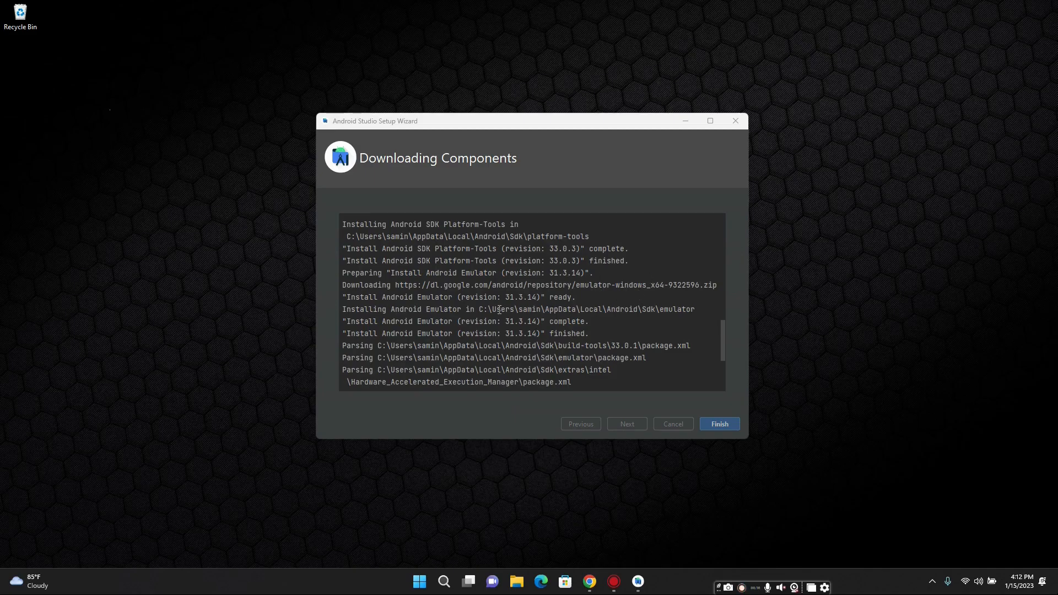
click(719, 424)
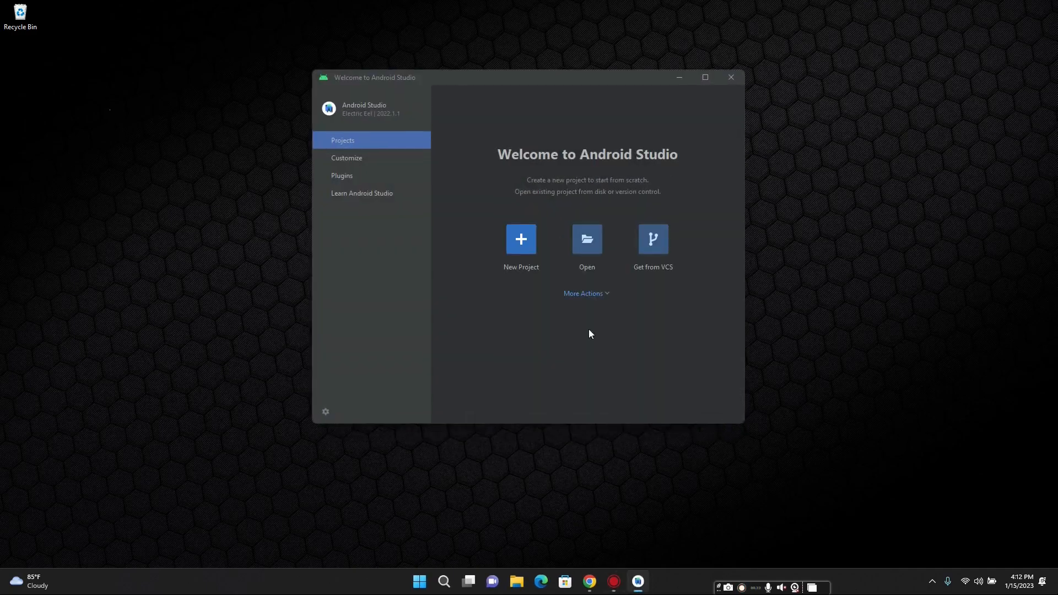
- Start a new Phone and Tablet project from the Empty Activity template
drag(531, 80, 553, 115)
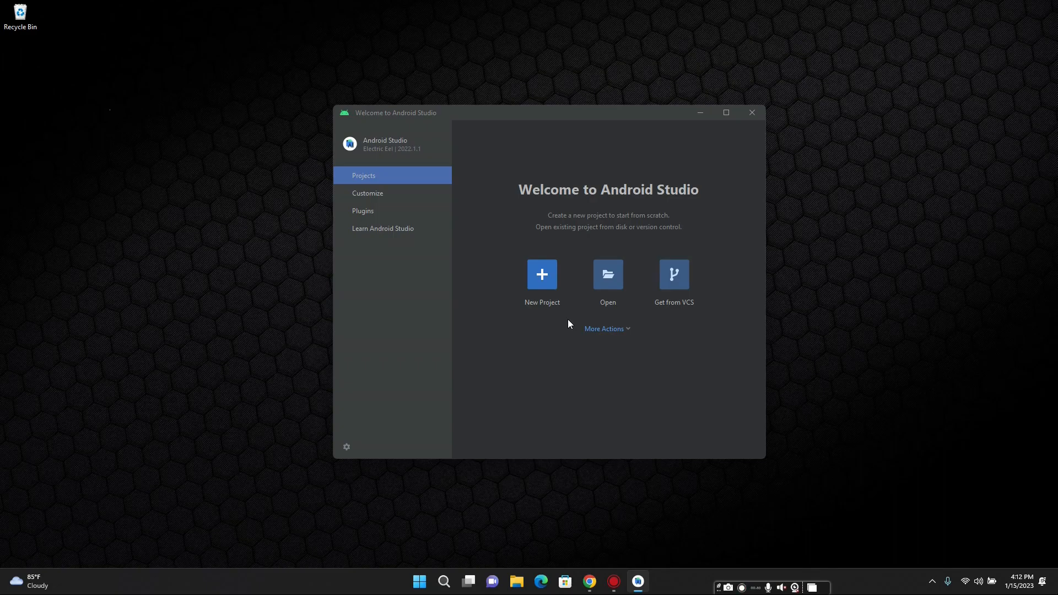
click(540, 278)
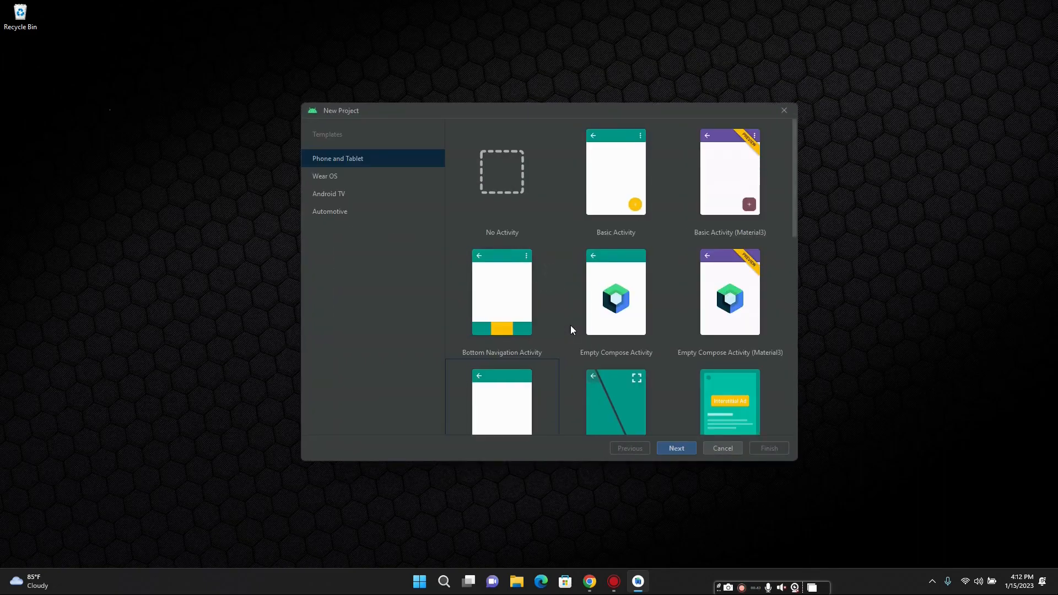
scroll(645, 267, down, 3)
scroll(644, 266, up, 3)
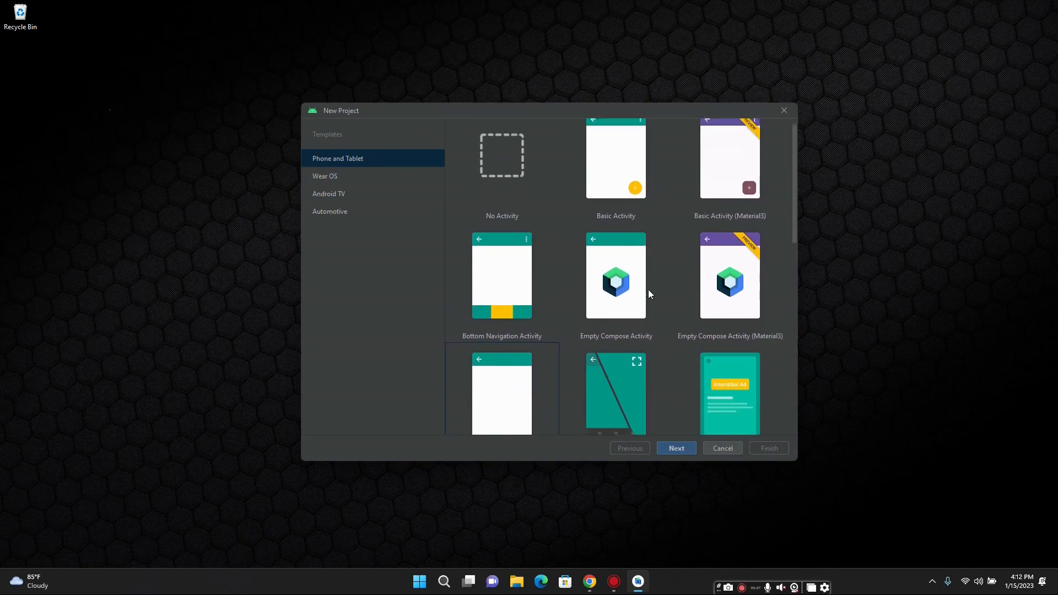
scroll(648, 289, down, 2)
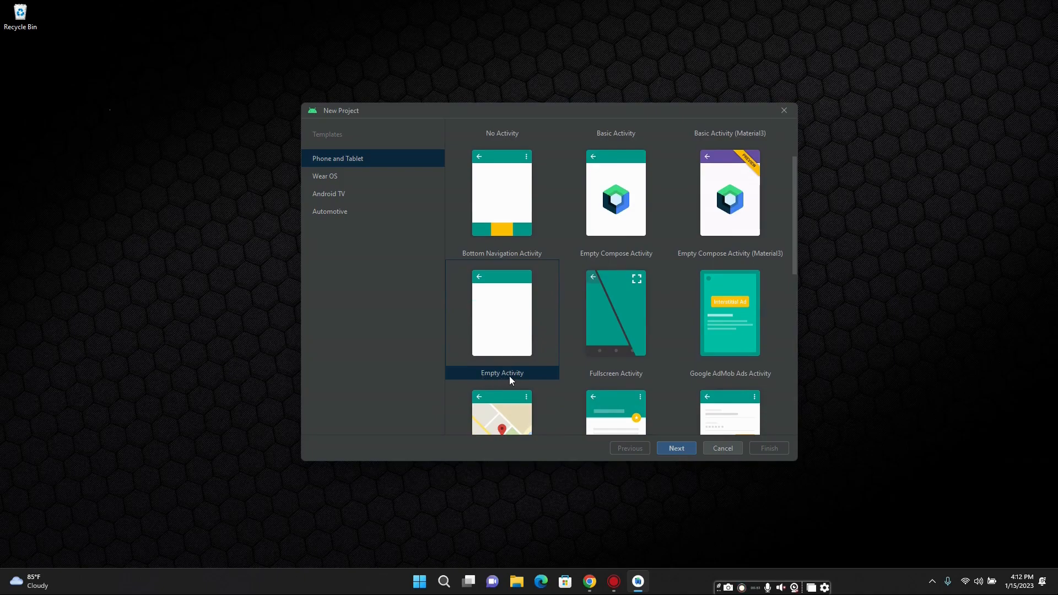
click(511, 334)
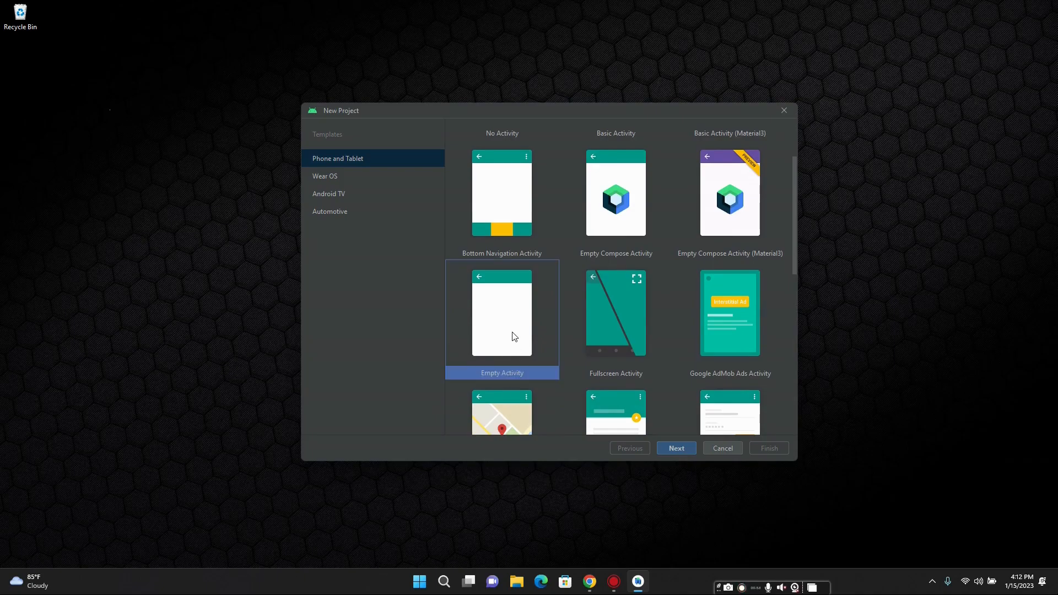
click(679, 446)
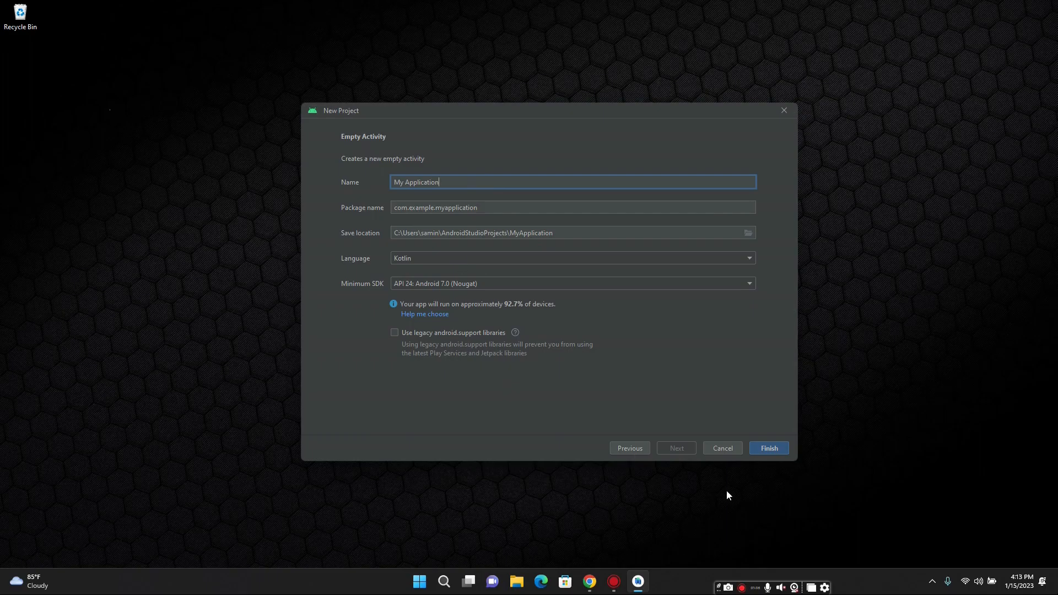
- Create the My Application project with Kotlin and minimum SDK API 24, and allow adb through the firewall on public networks
click(769, 448)
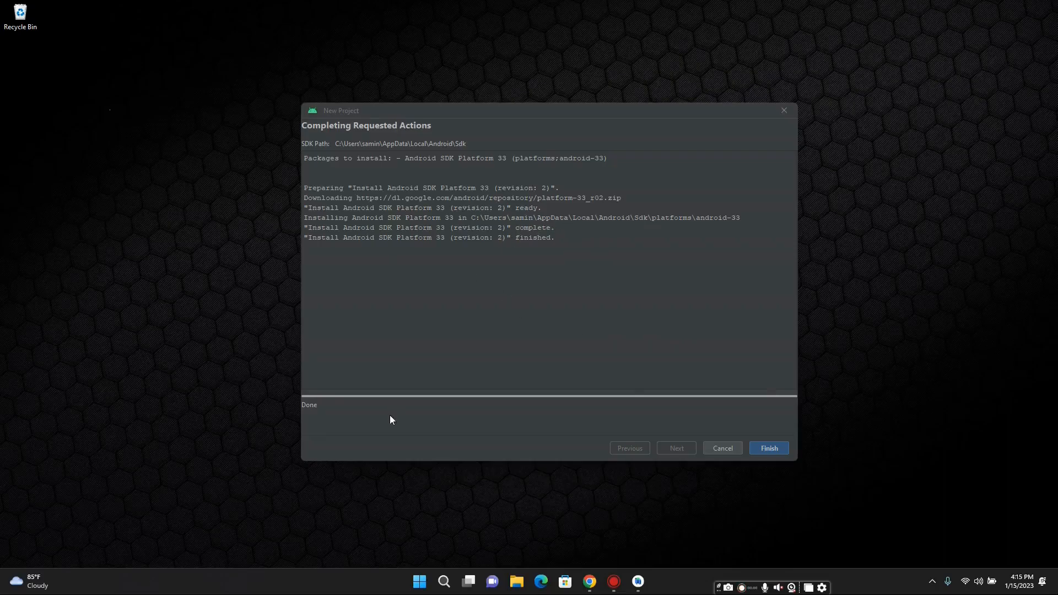
click(761, 448)
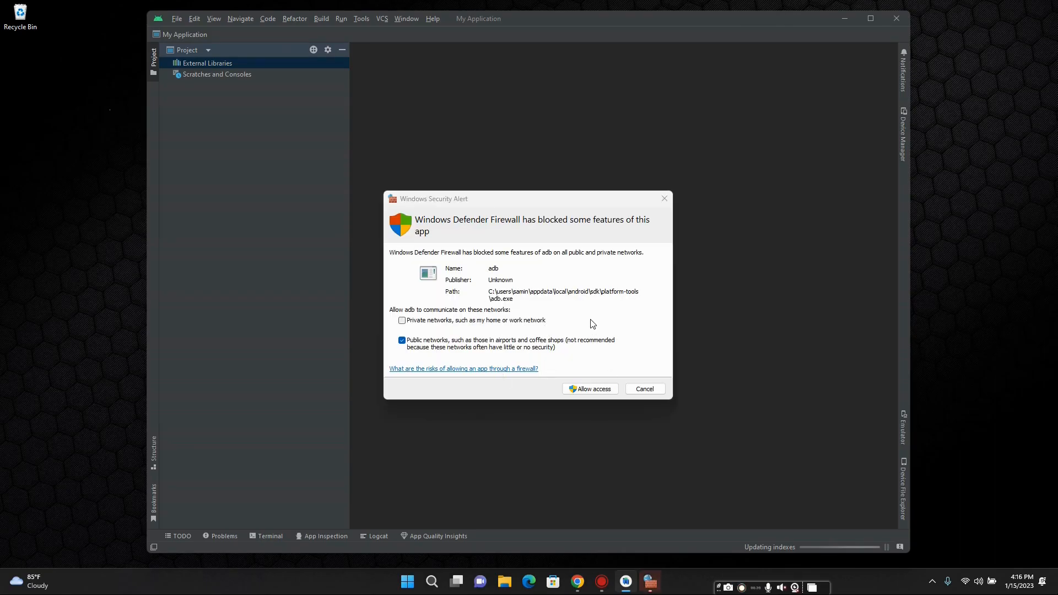
click(592, 388)
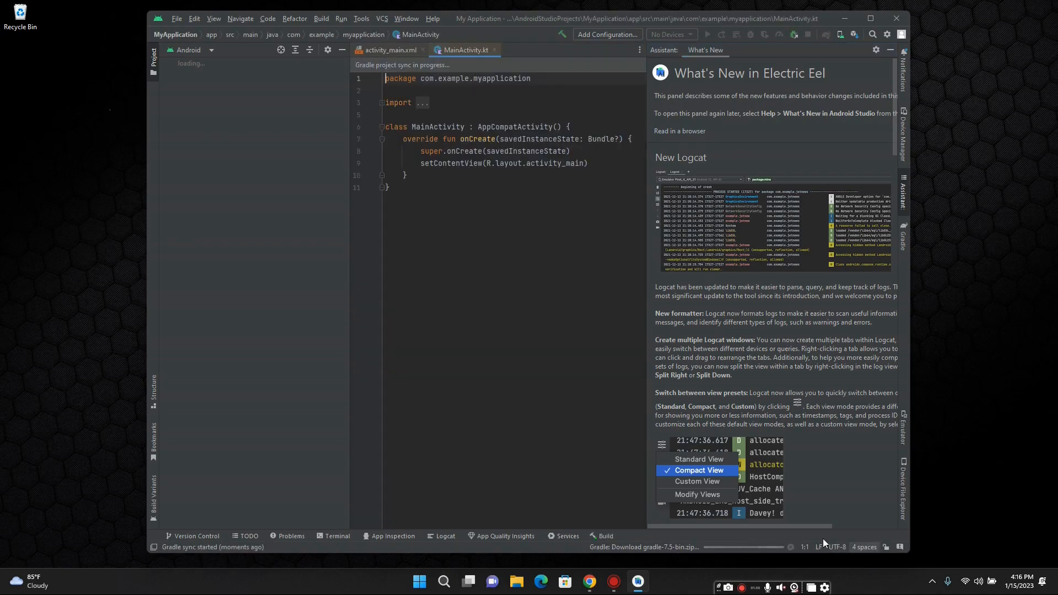
- Maximize the project window and read through the What's New in Electric Eel notes, from New Logcat to the AGP Upgrade Assistant
click(868, 18)
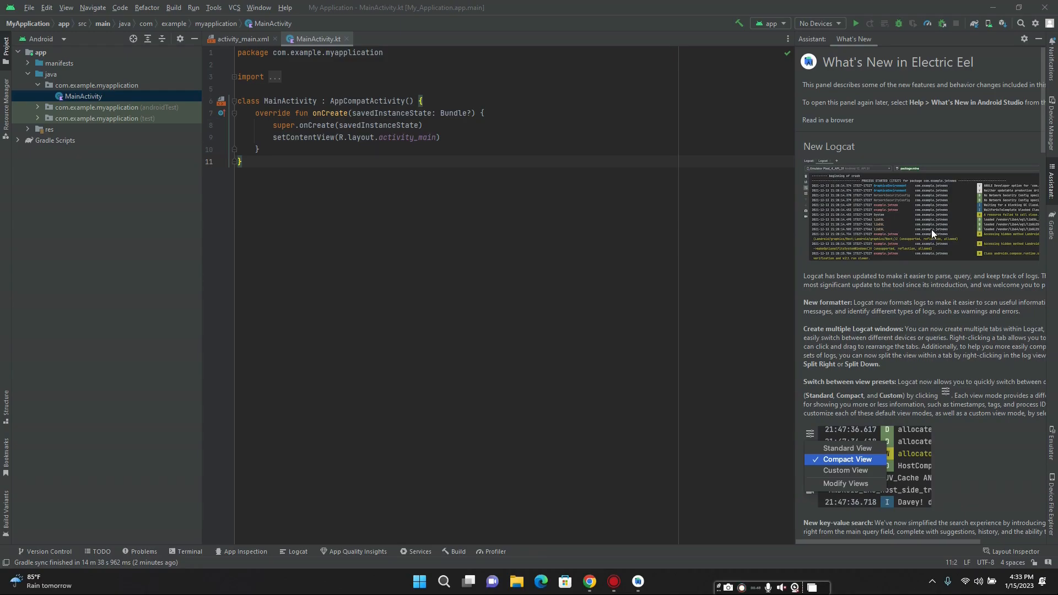
scroll(931, 227, down, 5)
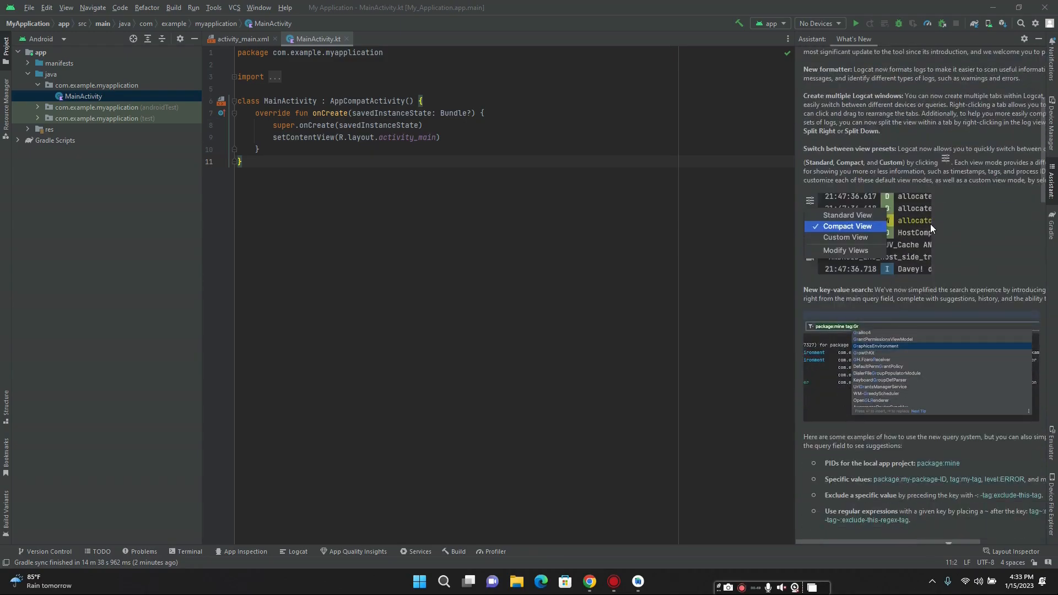
scroll(930, 224, up, 4)
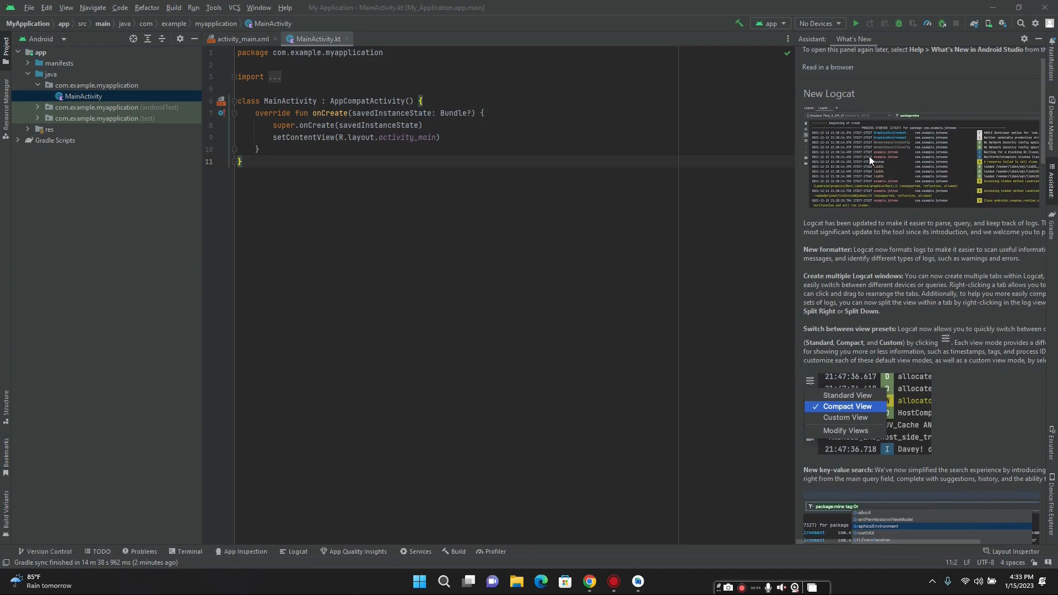
scroll(930, 192, down, 12)
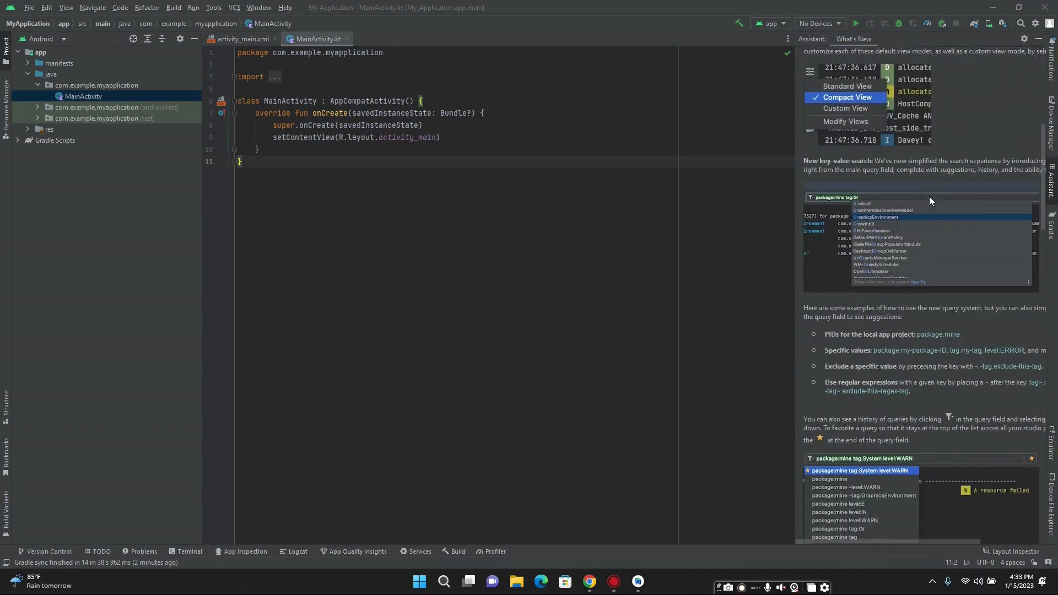
scroll(928, 196, down, 20)
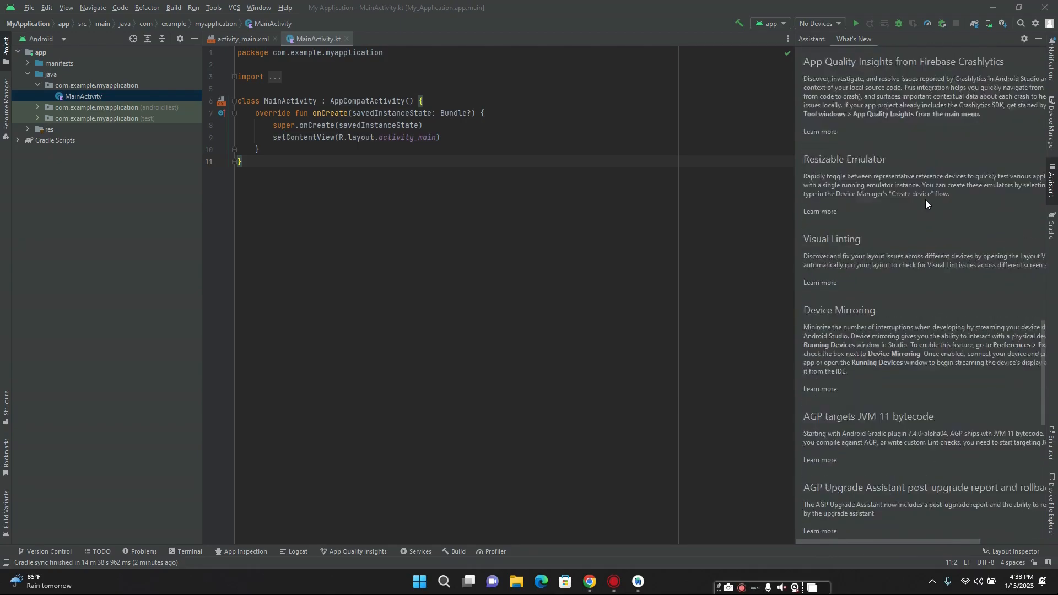
scroll(892, 309, up, 20)
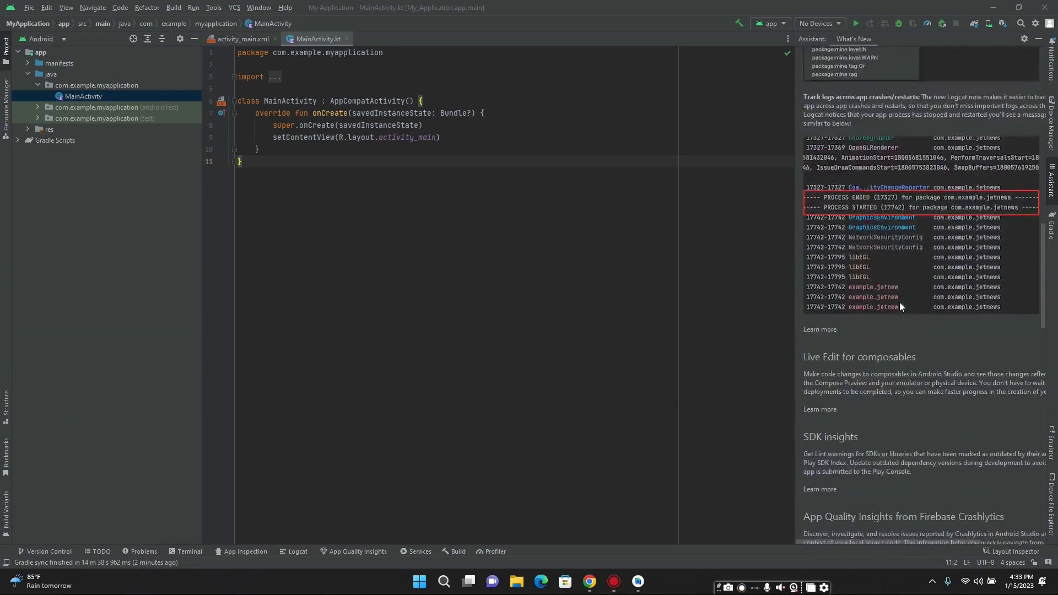
scroll(903, 302, up, 15)
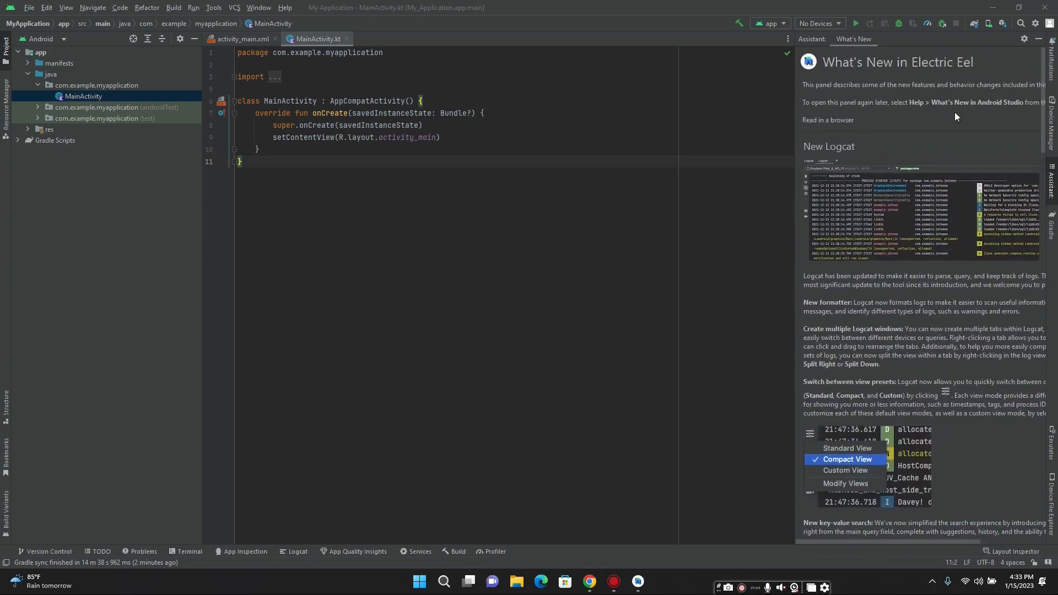
- Hide the What's New assistant and exit the IDE
click(1038, 38)
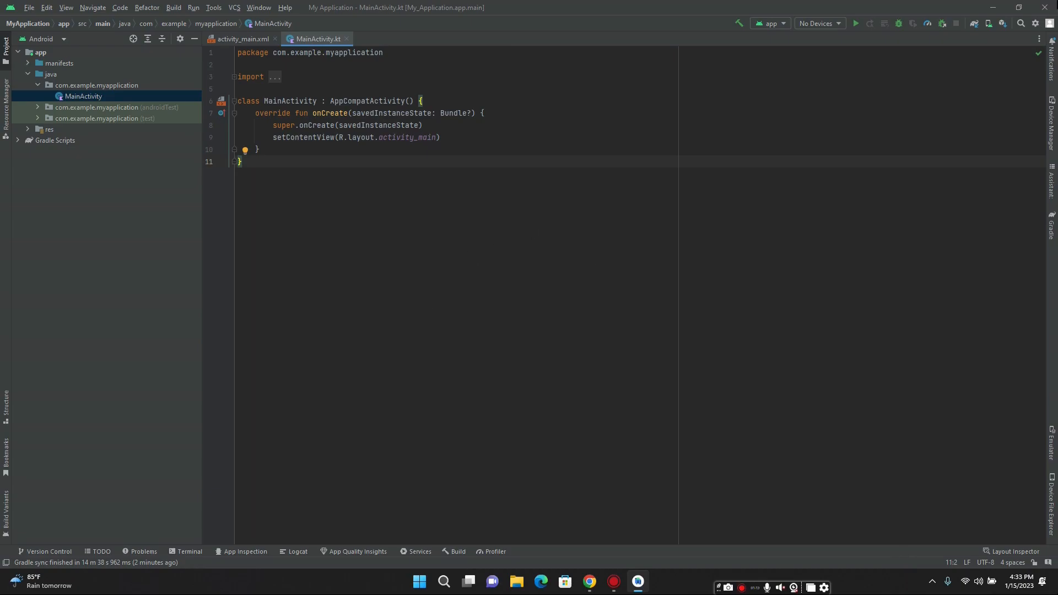
click(1044, 7)
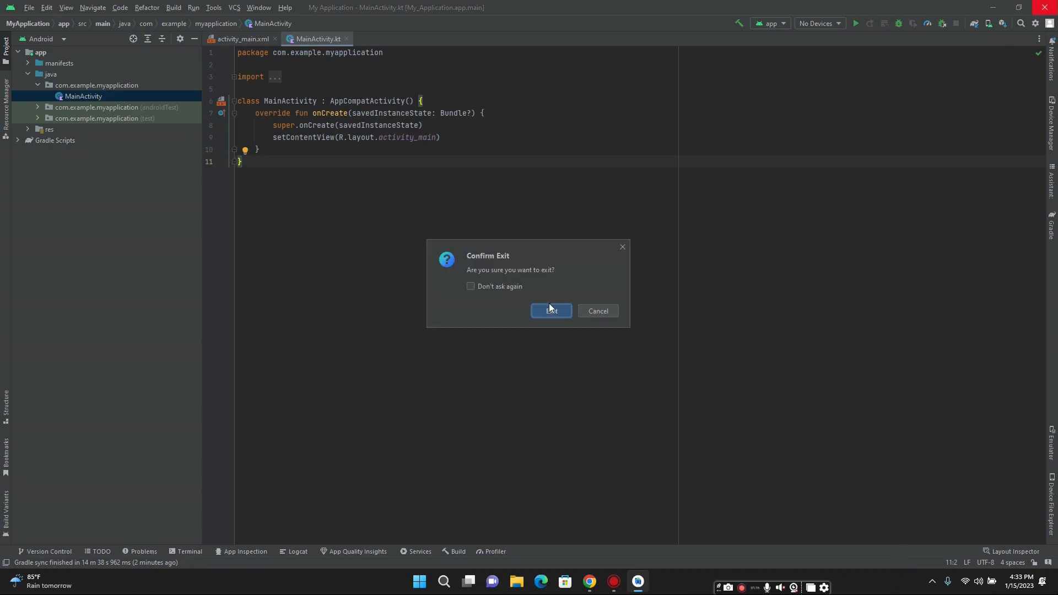